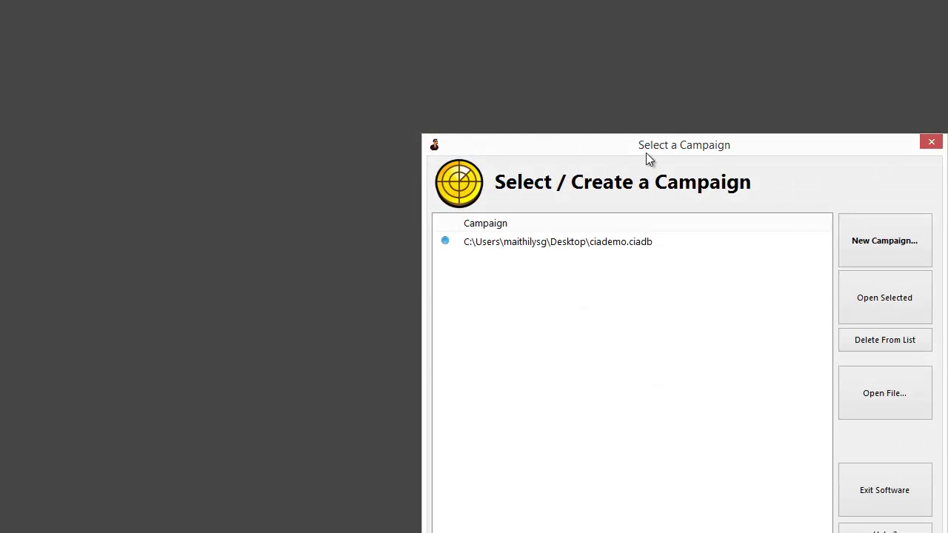
# - Move the Select a Campaign window, which lists ciademo.ciadb, into place once loading finishes
pyautogui.moveTo(648, 157); pyautogui.dragTo(485, 74)
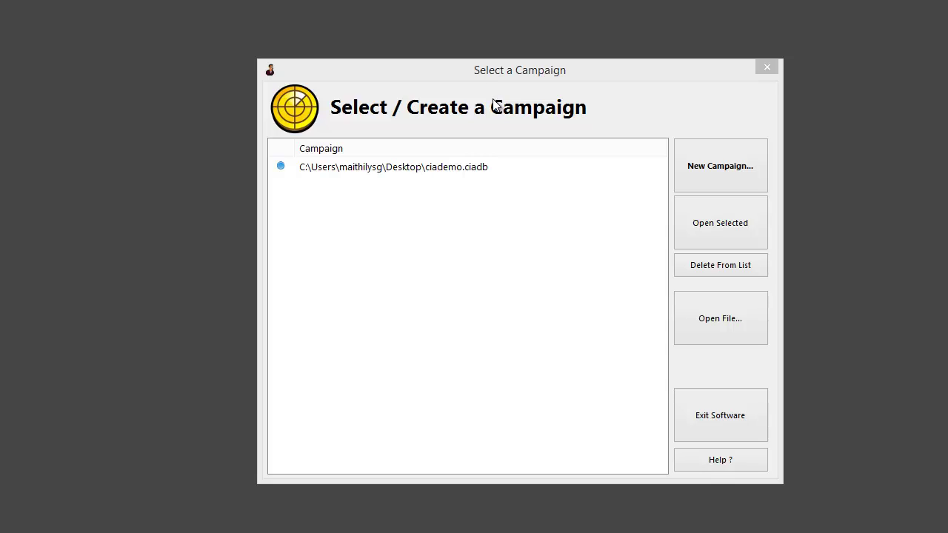
# - Nudge the campaign window left, select ciademo.ciadb, then choose New Campaign instead
pyautogui.moveTo(538, 77); pyautogui.dragTo(517, 69)
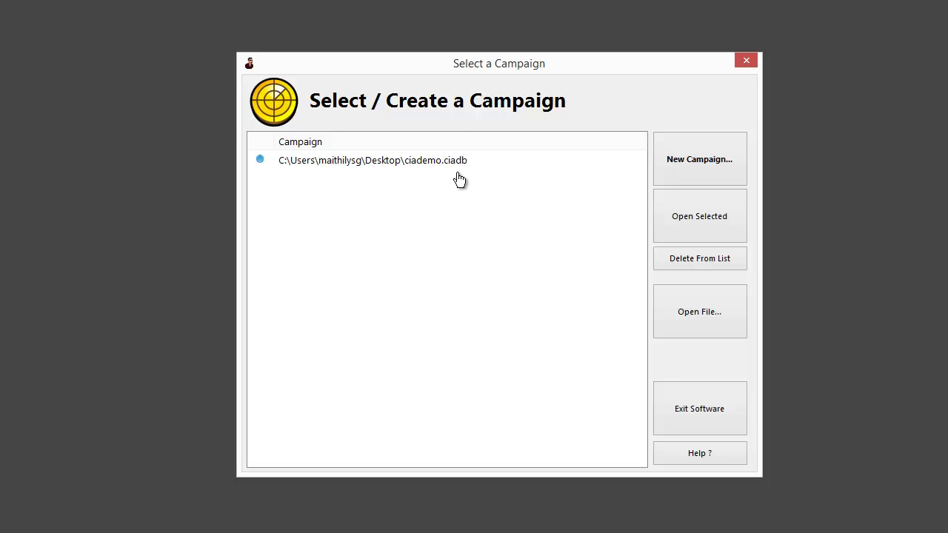
pyautogui.moveTo(467, 69); pyautogui.dragTo(459, 67)
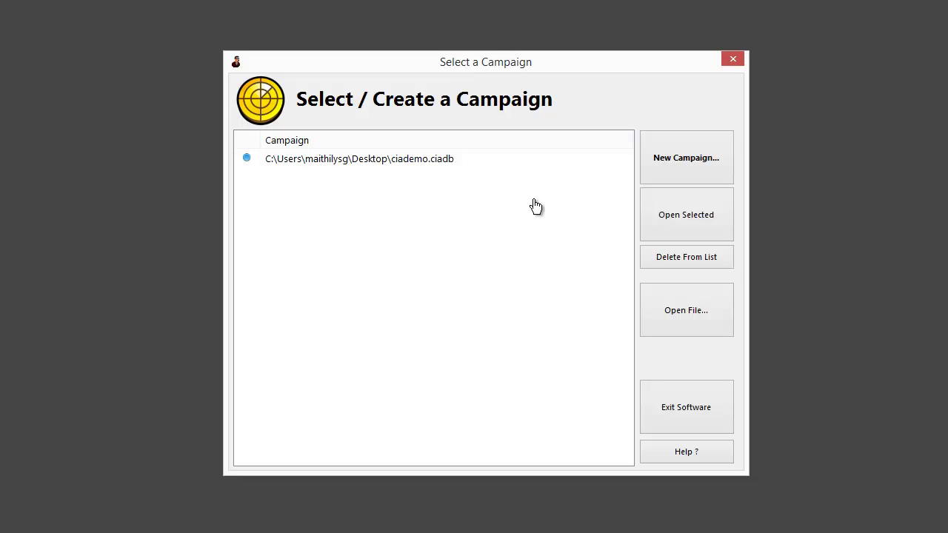
pyautogui.click(429, 164)
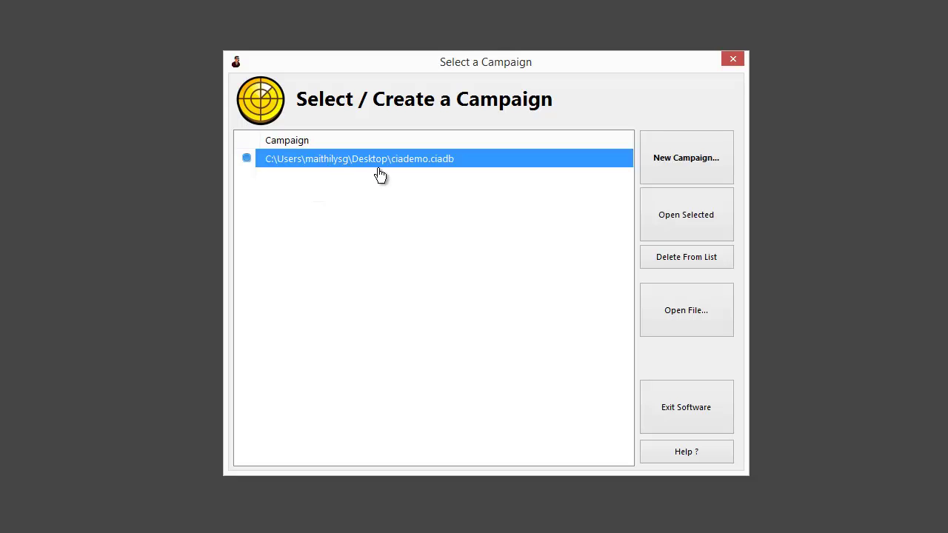
pyautogui.click(685, 164)
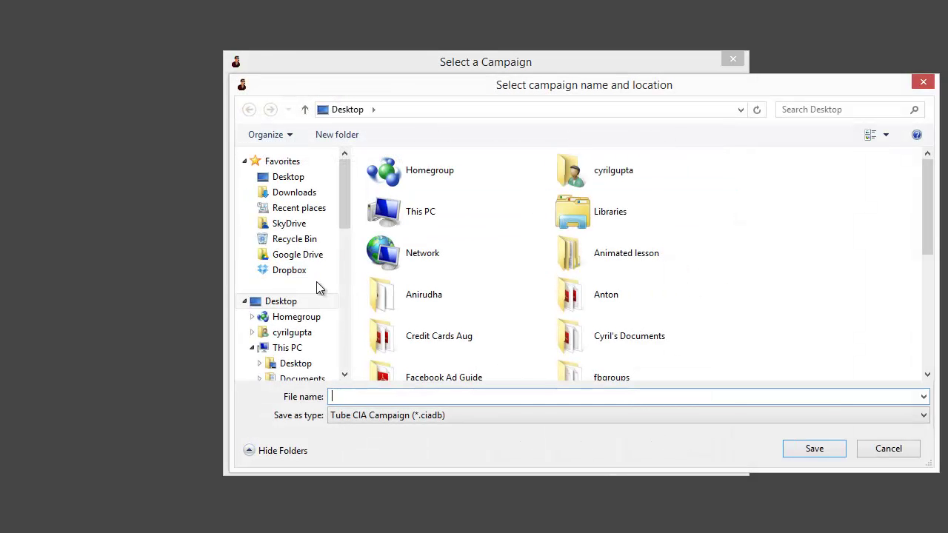
# - Save the new campaign file as 'Test' on the Desktop
pyautogui.click(444, 396)
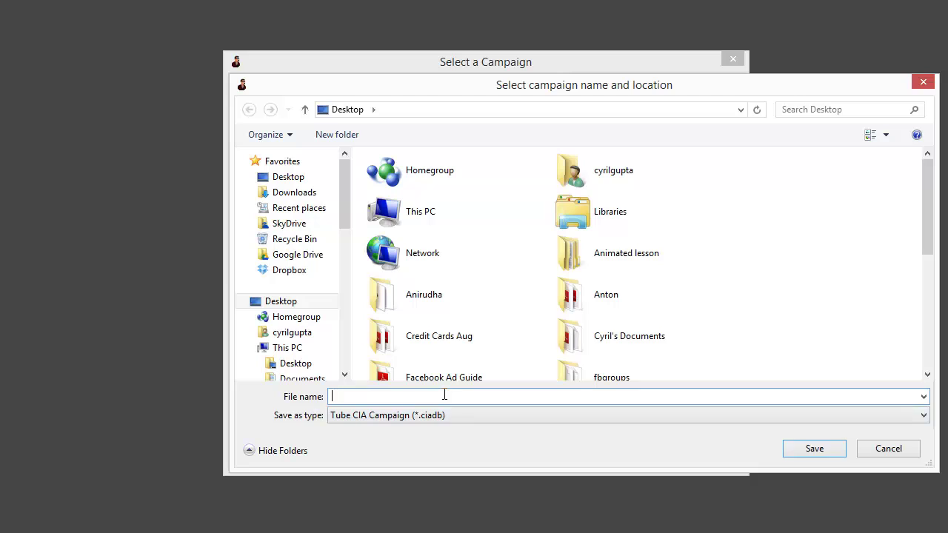
pyautogui.write('Test')
pyautogui.click(826, 449)
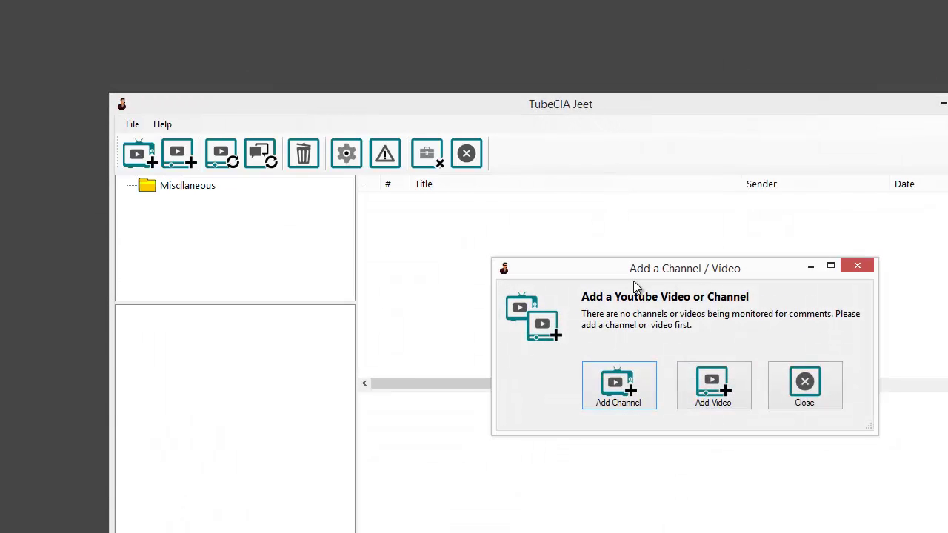
# - Move the Add a Channel / Video prompt aside and choose Add Channel
pyautogui.moveTo(638, 271); pyautogui.dragTo(534, 229)
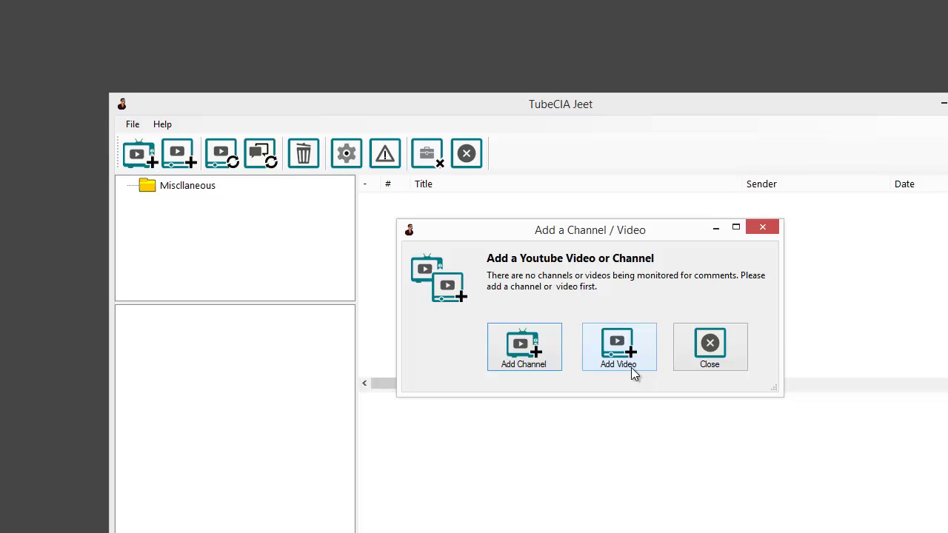
pyautogui.click(533, 355)
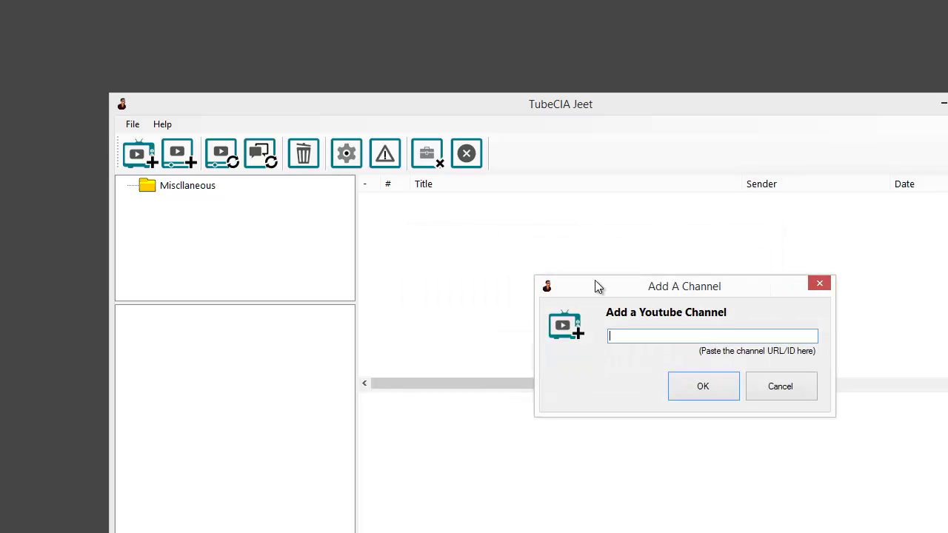
# - Enter the channel name twominenglish in the Add A Channel form and confirm it
pyautogui.moveTo(599, 286); pyautogui.dragTo(512, 230)
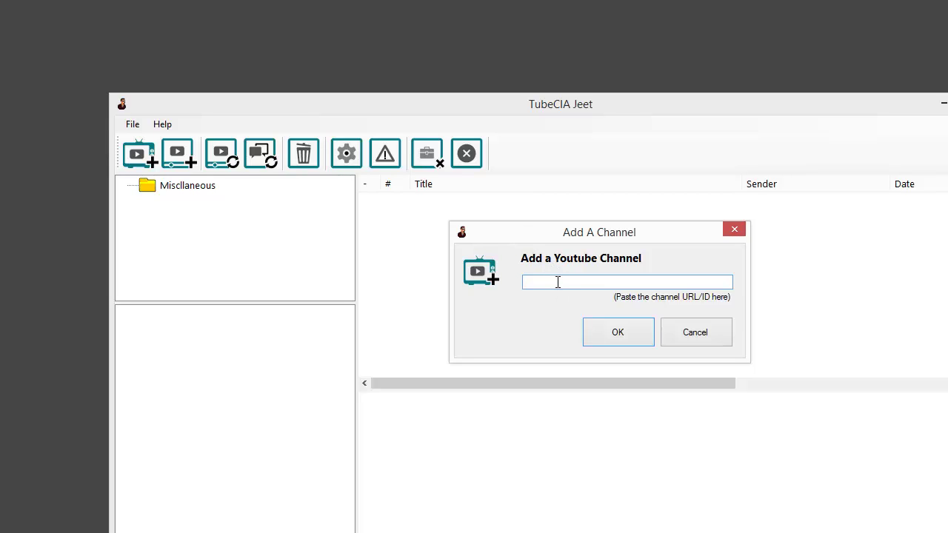
pyautogui.write('twominut')
pyautogui.write('nglish')
pyautogui.moveTo(600, 281); pyautogui.dragTo(501, 286)
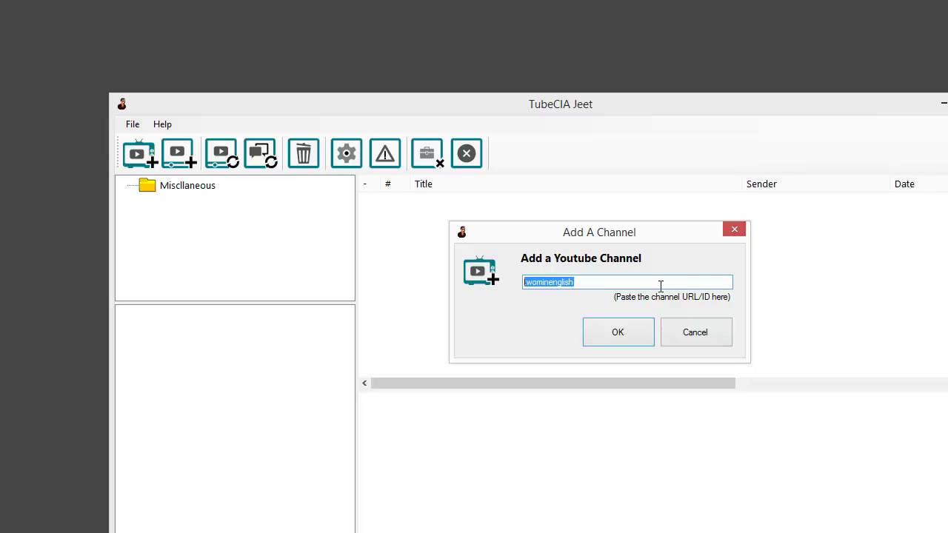
pyautogui.click(624, 336)
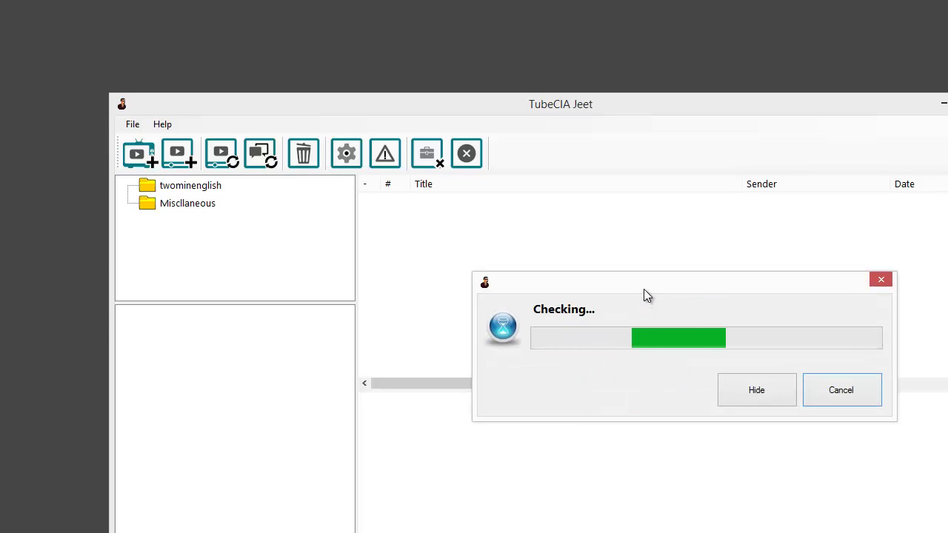
# - Dismiss the Showing all videos notice after checking, and maximize the main window
pyautogui.moveTo(635, 287); pyautogui.dragTo(602, 260)
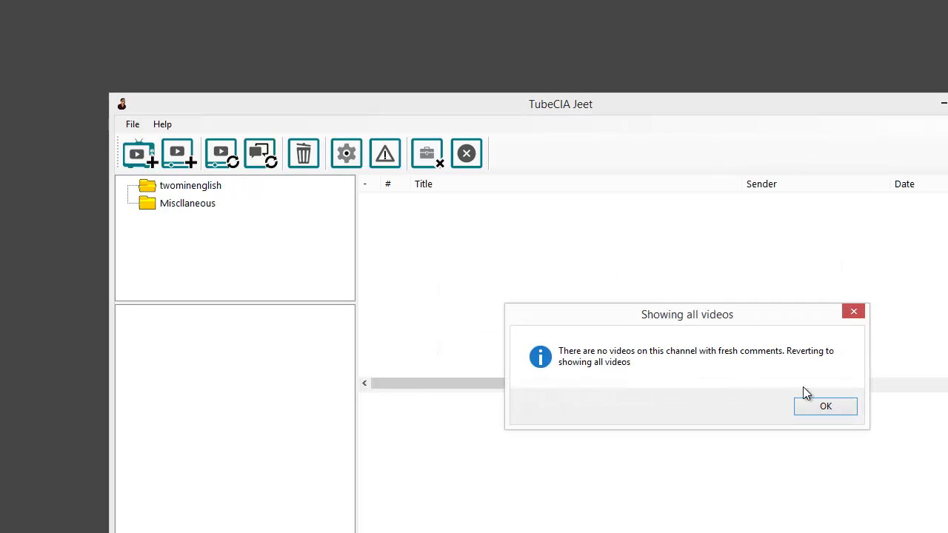
pyautogui.click(844, 407)
pyautogui.moveTo(537, 105); pyautogui.dragTo(503, 2)
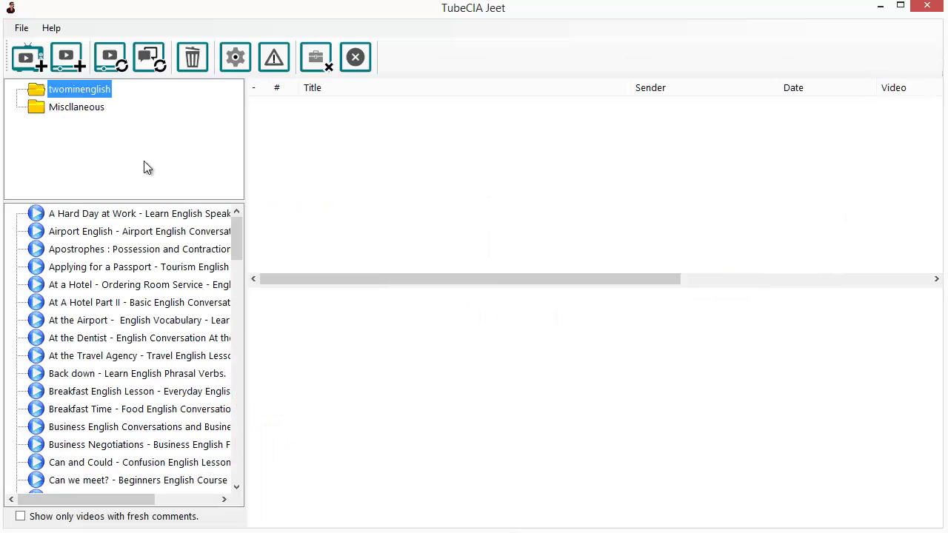
pyautogui.moveTo(235, 234); pyautogui.dragTo(239, 467)
pyautogui.click(96, 106)
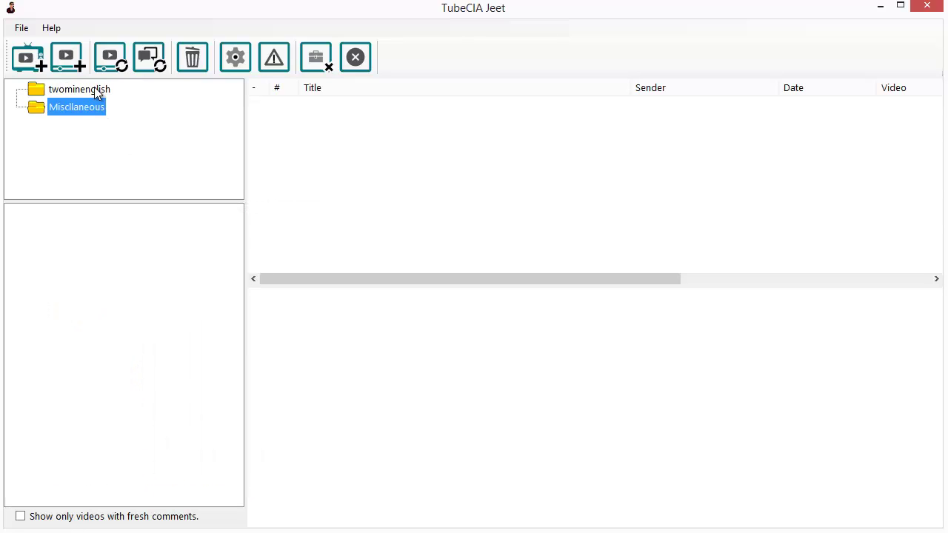
pyautogui.click(94, 89)
pyautogui.click(97, 106)
pyautogui.click(94, 87)
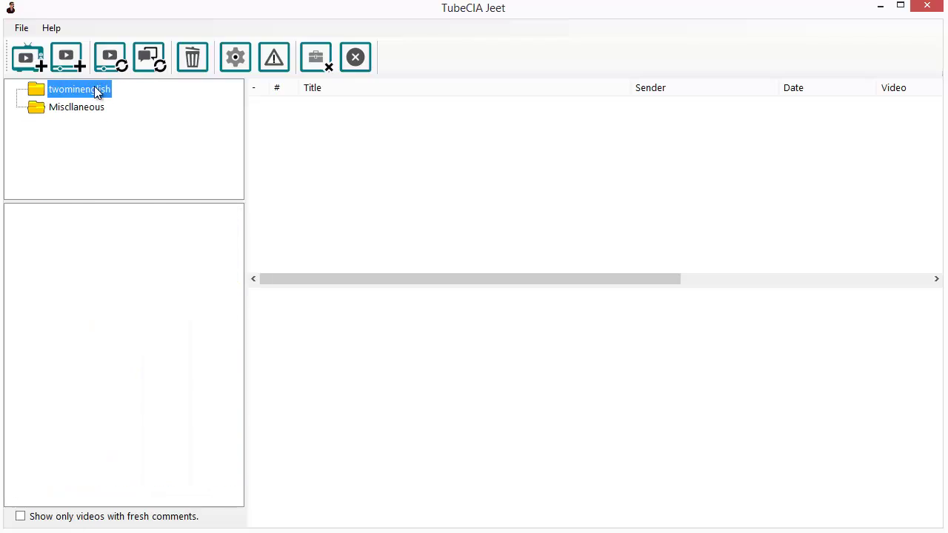
pyautogui.moveTo(239, 222); pyautogui.dragTo(355, 222)
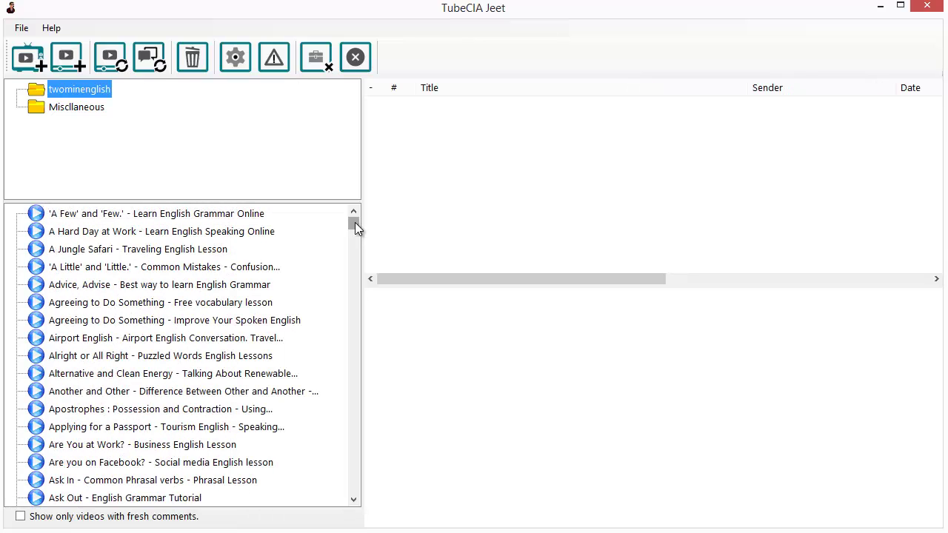
# - Run a background new-comment check, then scroll down and open the Back down phrasal verbs video's nine comments
pyautogui.click(157, 69)
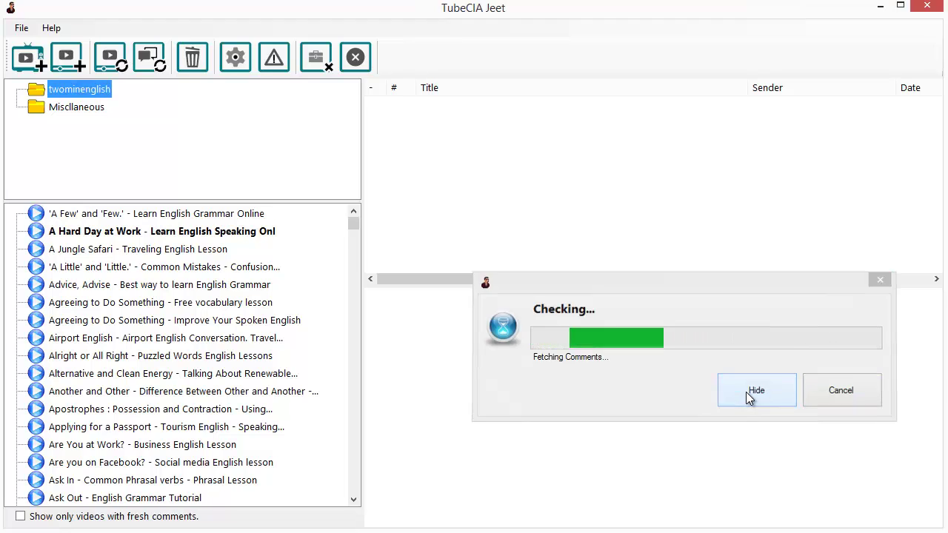
pyautogui.click(748, 393)
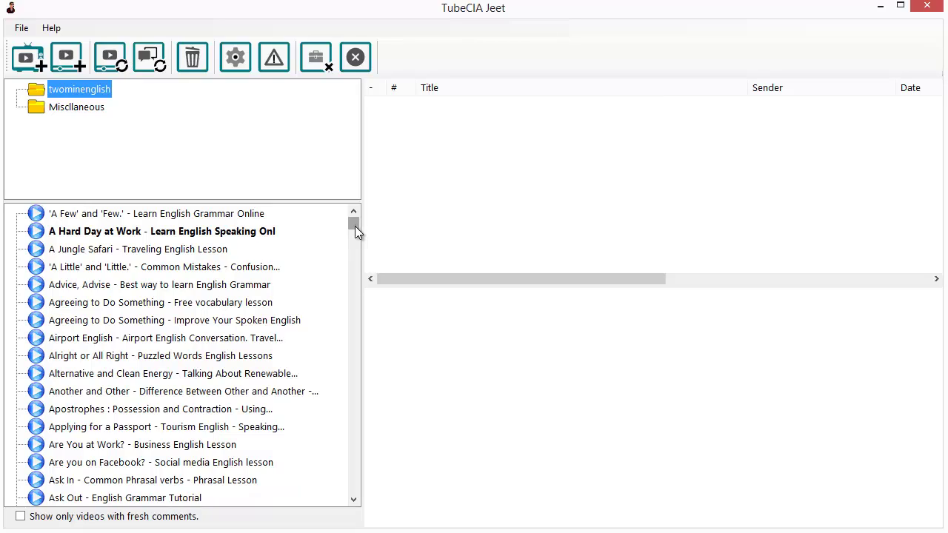
pyautogui.click(353, 500)
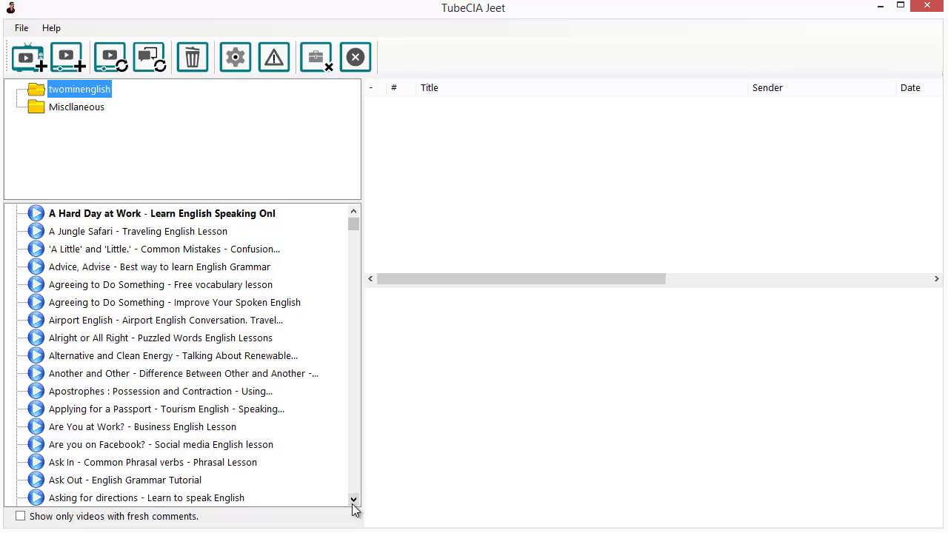
pyautogui.click(353, 500)
pyautogui.click(353, 500)
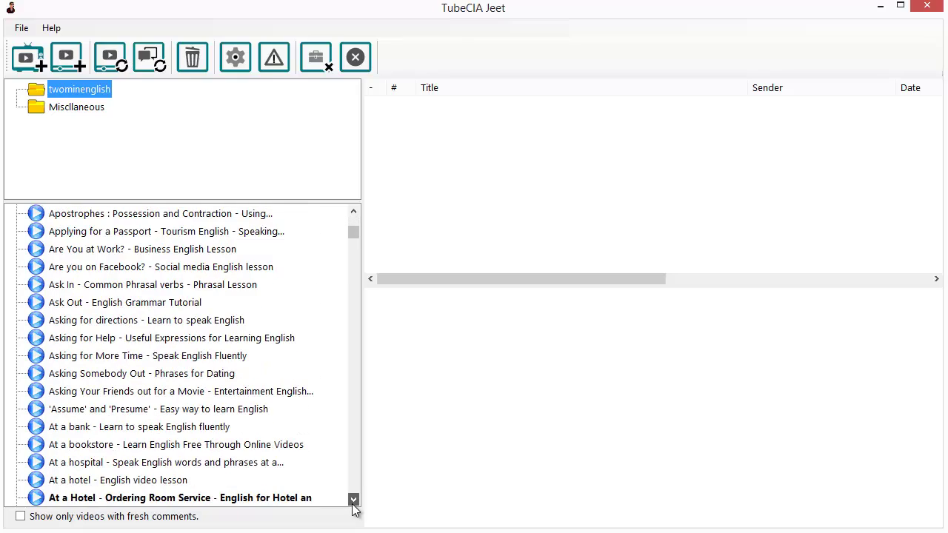
pyautogui.click(353, 500)
pyautogui.click(353, 500)
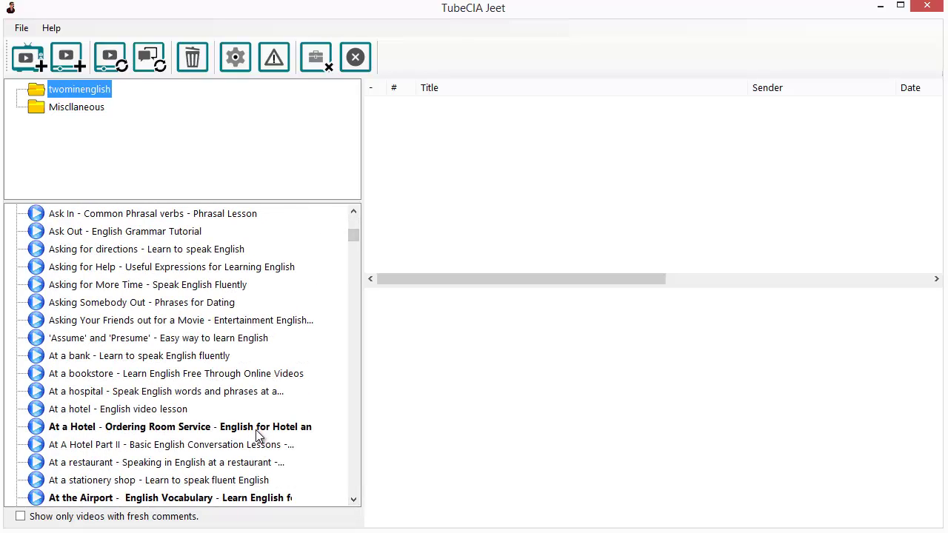
pyautogui.click(353, 500)
pyautogui.click(353, 500)
pyautogui.click(354, 500)
pyautogui.click(353, 500)
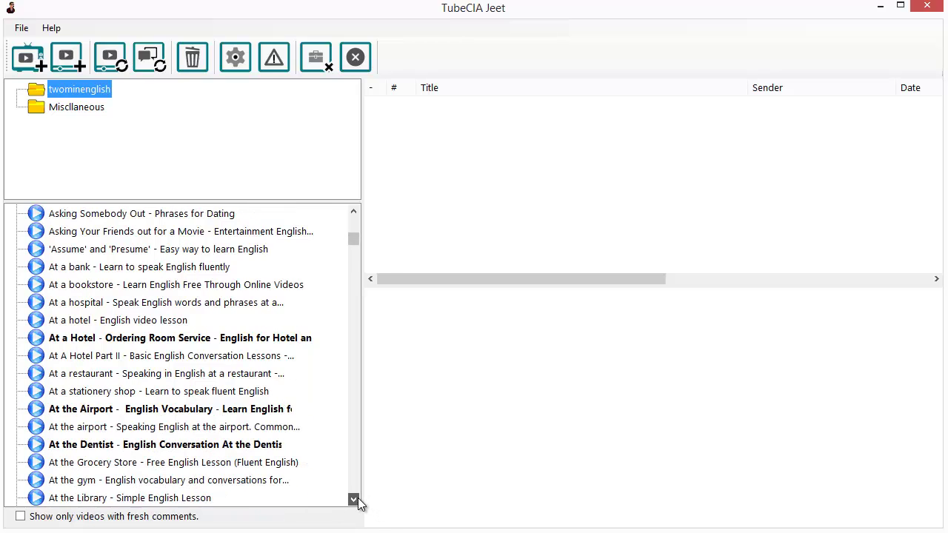
pyautogui.click(354, 500)
pyautogui.click(354, 500)
pyautogui.click(353, 500)
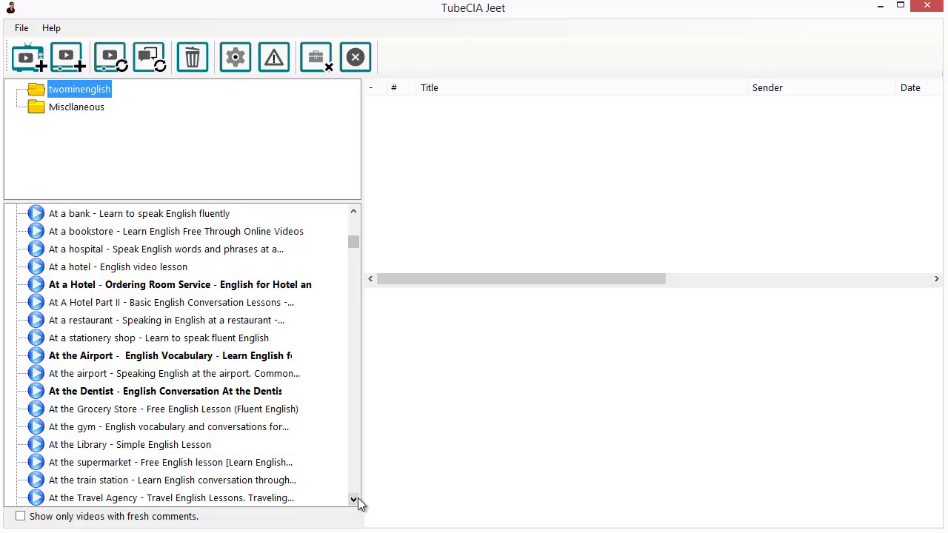
pyautogui.click(353, 500)
pyautogui.click(353, 500)
pyautogui.click(353, 500)
pyautogui.click(354, 500)
pyautogui.click(354, 500)
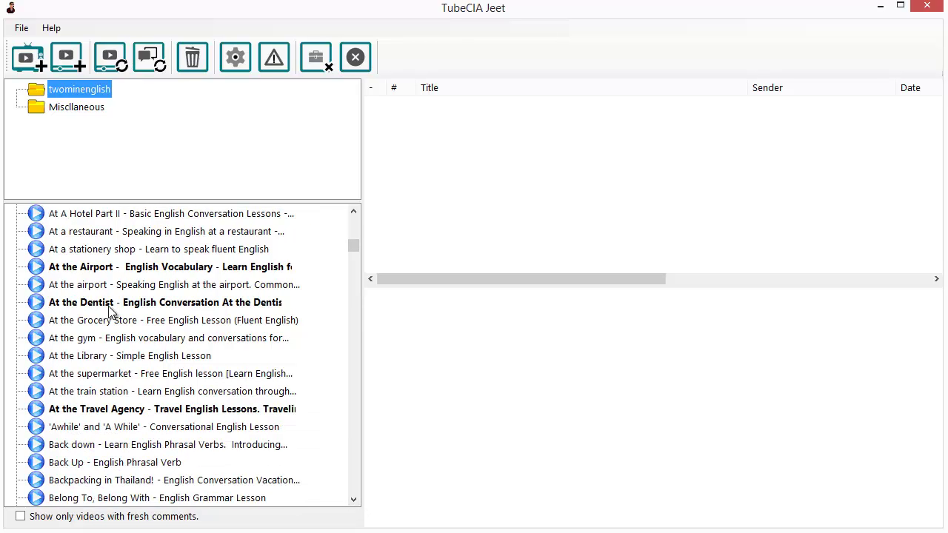
pyautogui.click(163, 413)
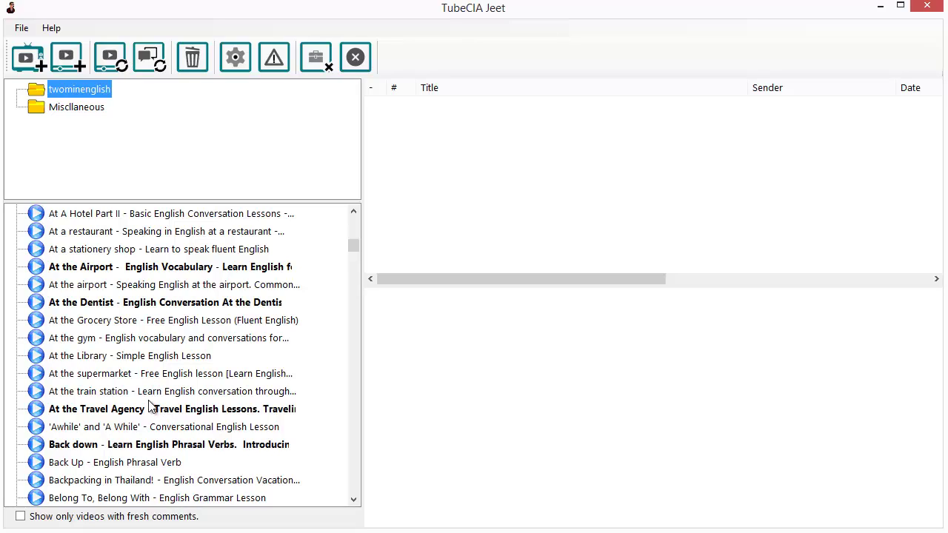
pyautogui.click(206, 449)
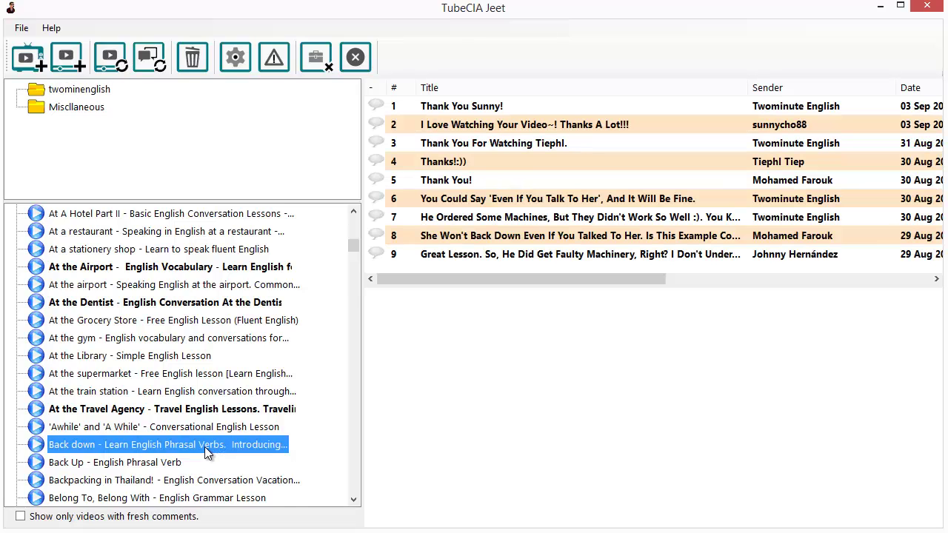
# - Read through the Back down video's comments, ending with the one about faulty machinery
pyautogui.click(505, 126)
pyautogui.click(507, 142)
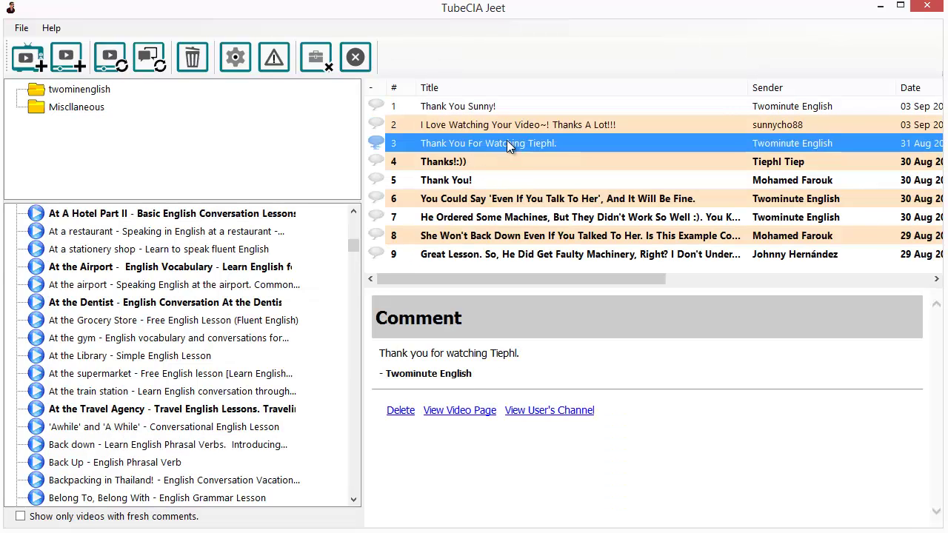
pyautogui.click(512, 160)
pyautogui.click(516, 182)
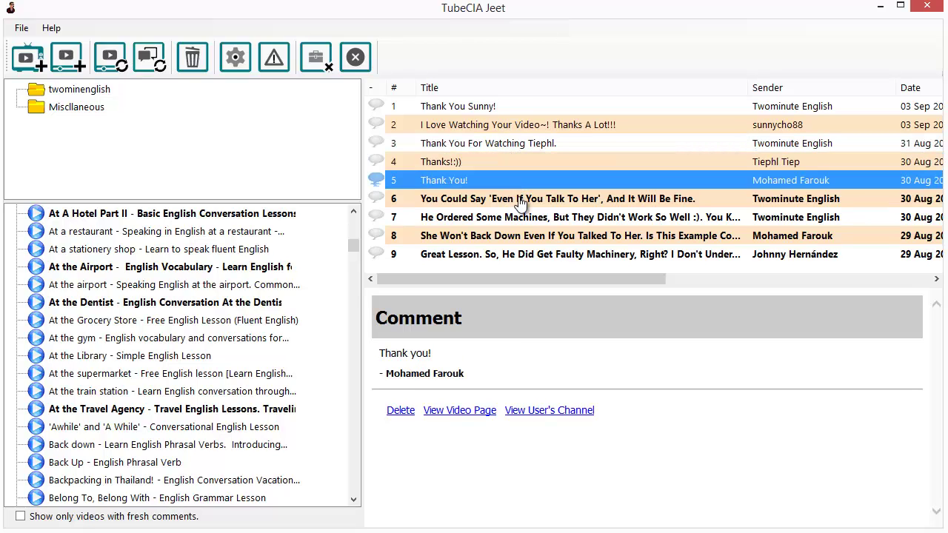
pyautogui.click(519, 198)
pyautogui.click(523, 217)
pyautogui.click(526, 236)
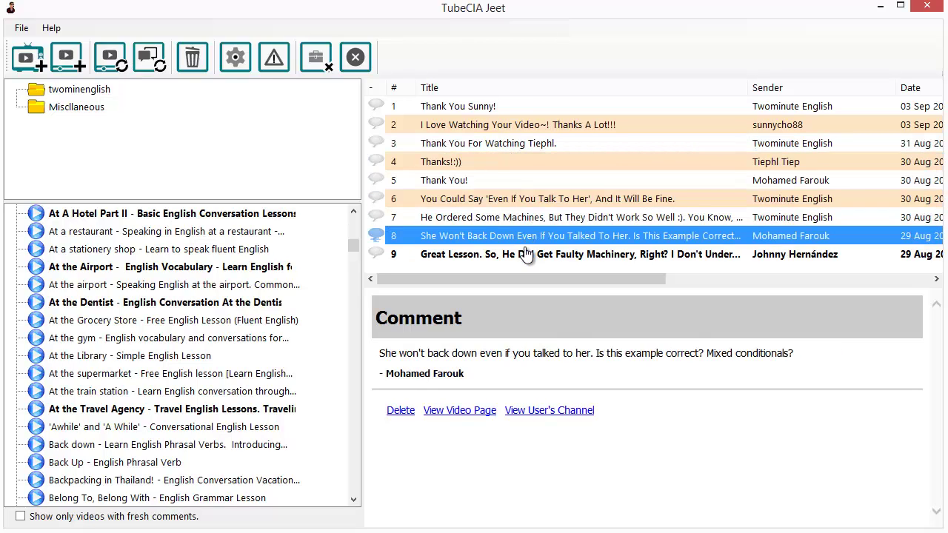
pyautogui.click(526, 254)
# - Open At the Travel Agency and read its comments back up to the welcome reply
pyautogui.click(254, 408)
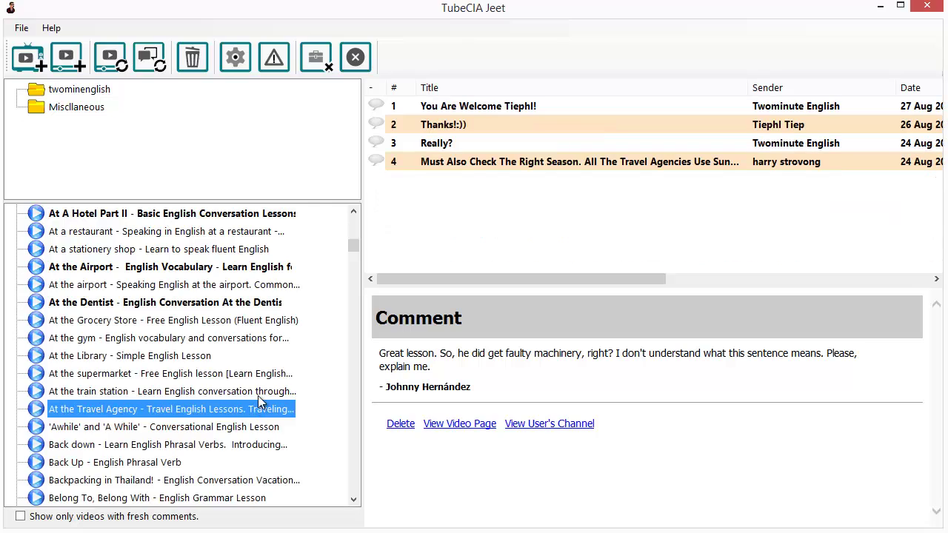
pyautogui.click(461, 162)
pyautogui.click(455, 143)
pyautogui.click(452, 125)
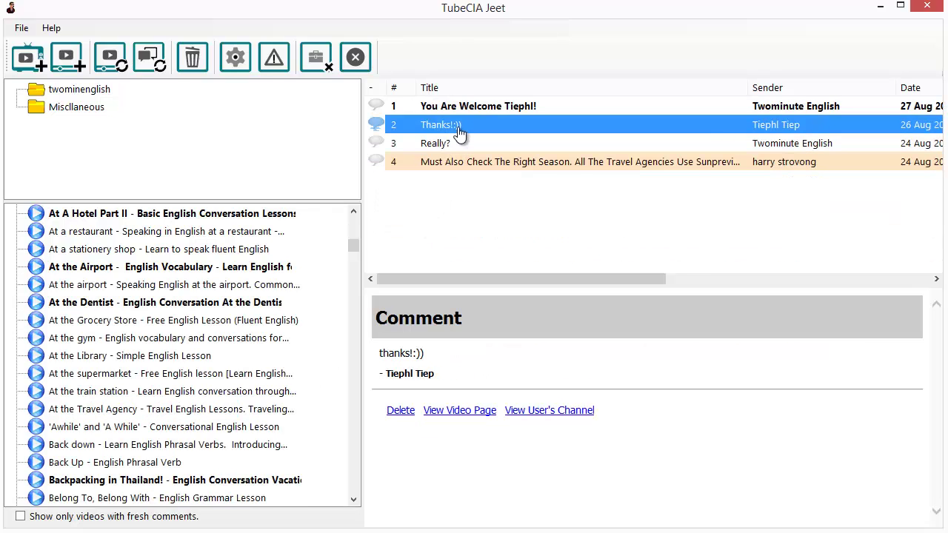
pyautogui.click(454, 106)
# - Browse Backpacking in Thailand, At the Dentist and At the Airport, ending on At A Hotel Part II
pyautogui.click(241, 480)
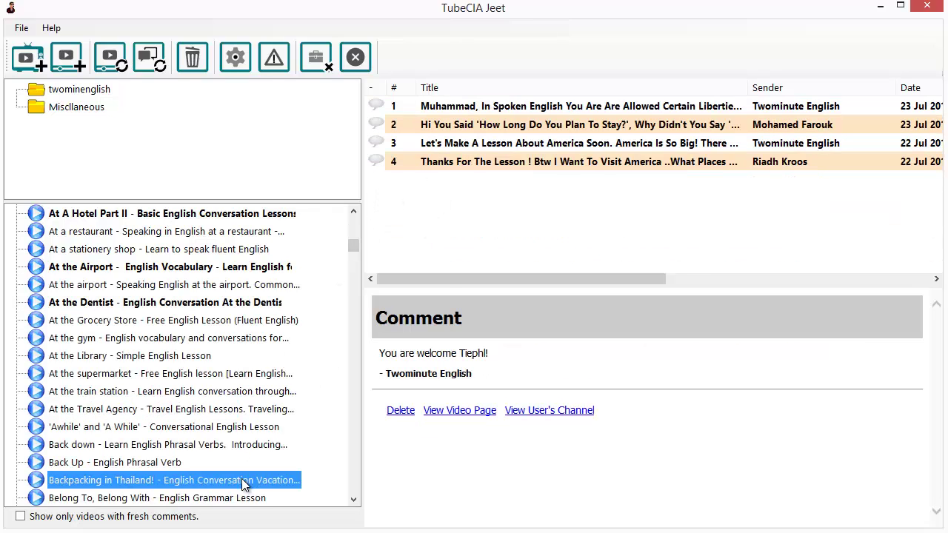
pyautogui.click(511, 162)
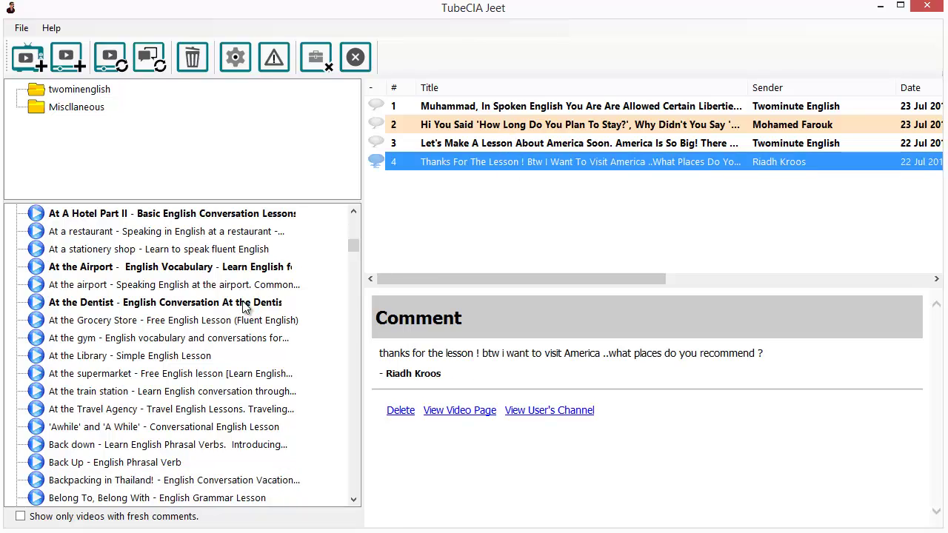
pyautogui.click(245, 304)
pyautogui.click(251, 271)
pyautogui.click(255, 218)
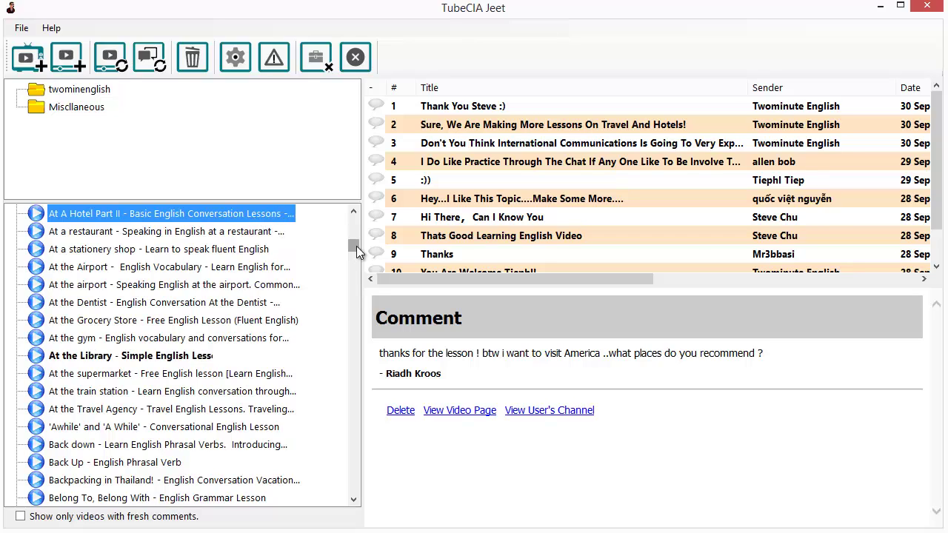
# - Scroll the video list and turn on 'Show only videos with fresh comments'
pyautogui.moveTo(356, 246); pyautogui.dragTo(363, 333)
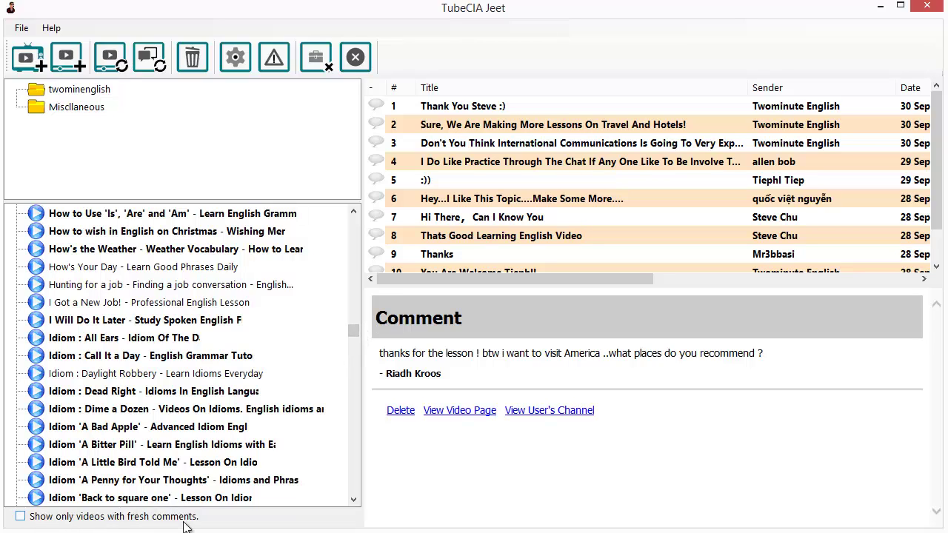
pyautogui.click(106, 519)
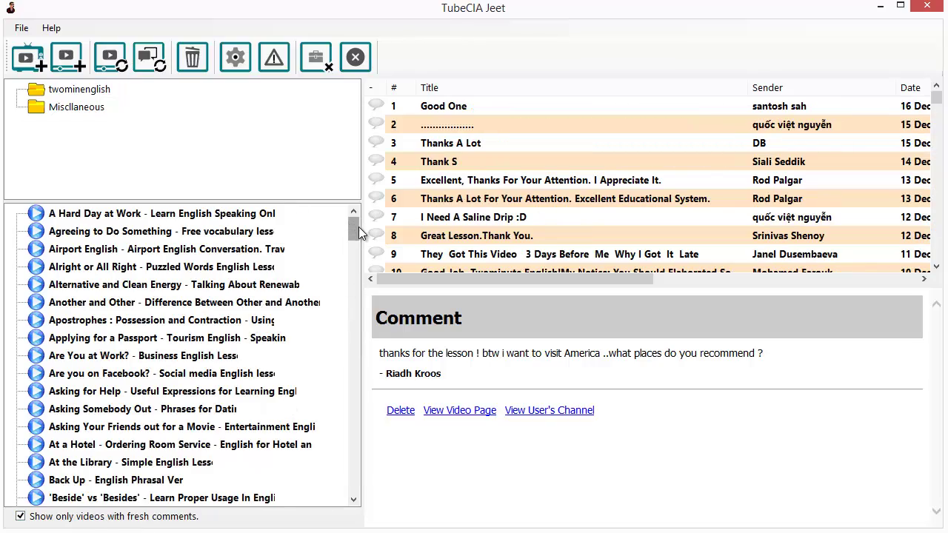
# - Select A Hard Day at Work from the filtered list and read its comments 3 to 8
pyautogui.moveTo(358, 227); pyautogui.dragTo(345, 317)
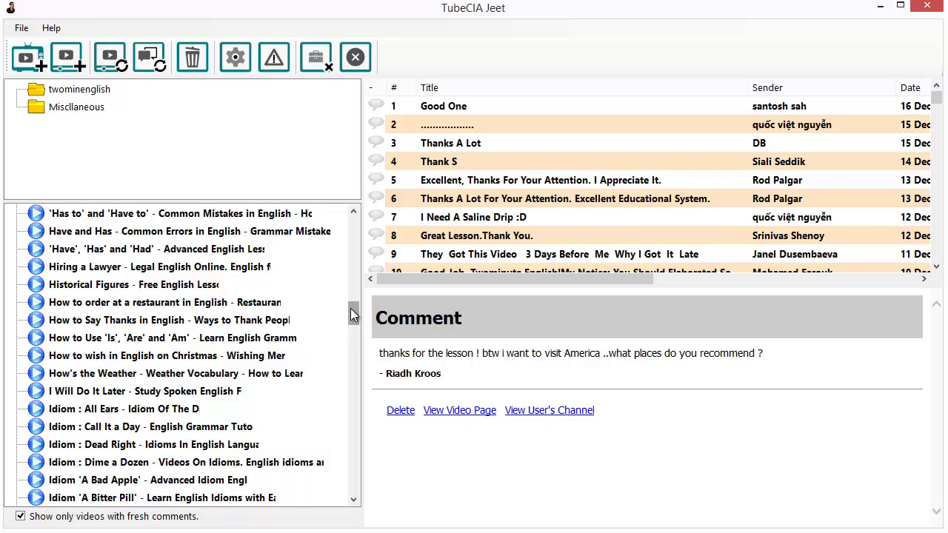
pyautogui.moveTo(355, 318); pyautogui.dragTo(363, 234)
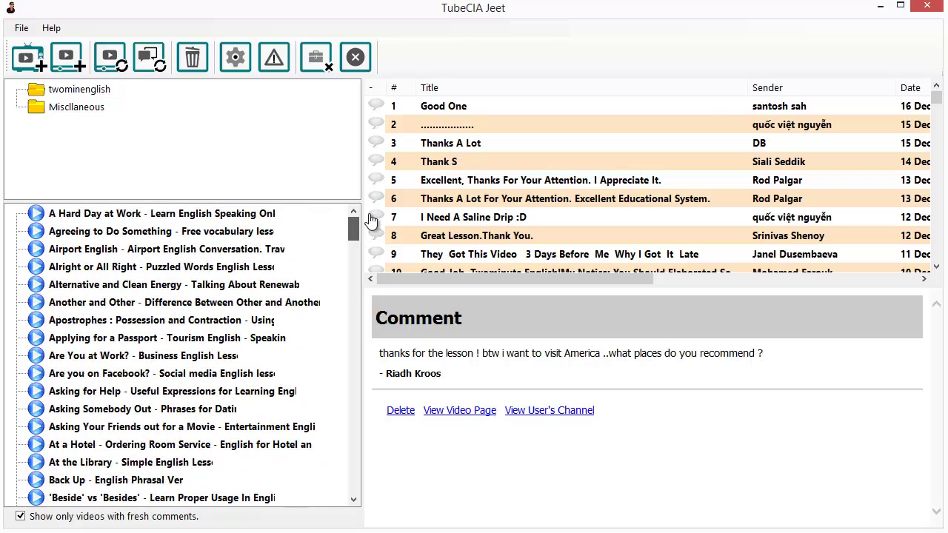
pyautogui.click(223, 213)
pyautogui.click(487, 143)
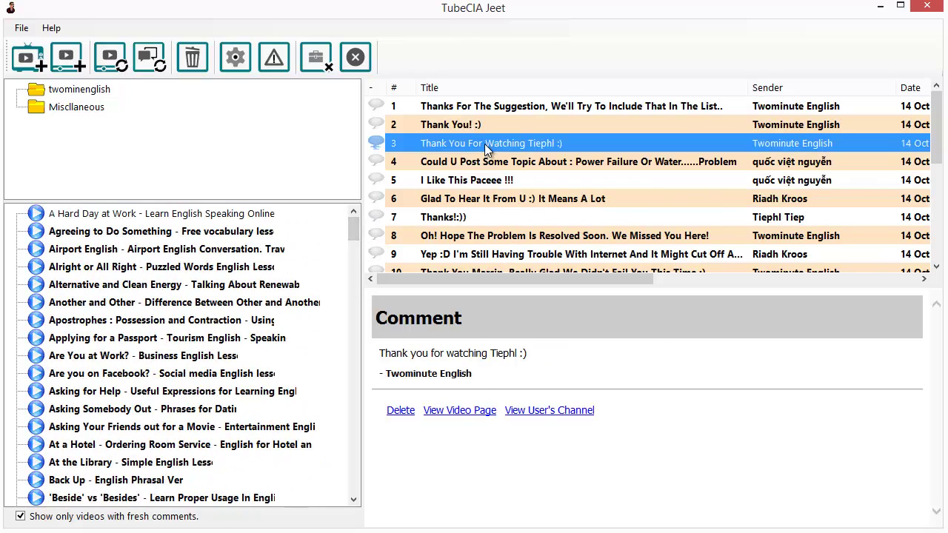
pyautogui.click(489, 162)
pyautogui.click(489, 181)
pyautogui.click(489, 218)
pyautogui.click(492, 235)
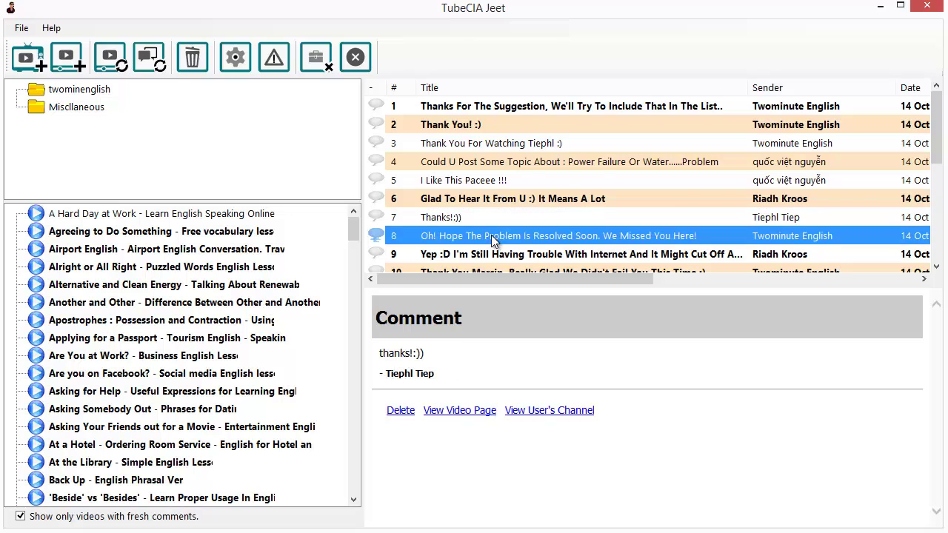
# - Read comments 13 to 15 further down, then show the comments on Agreeing to Do Something
pyautogui.scroll(-2, 491, 235)
pyautogui.click(504, 198)
pyautogui.click(503, 217)
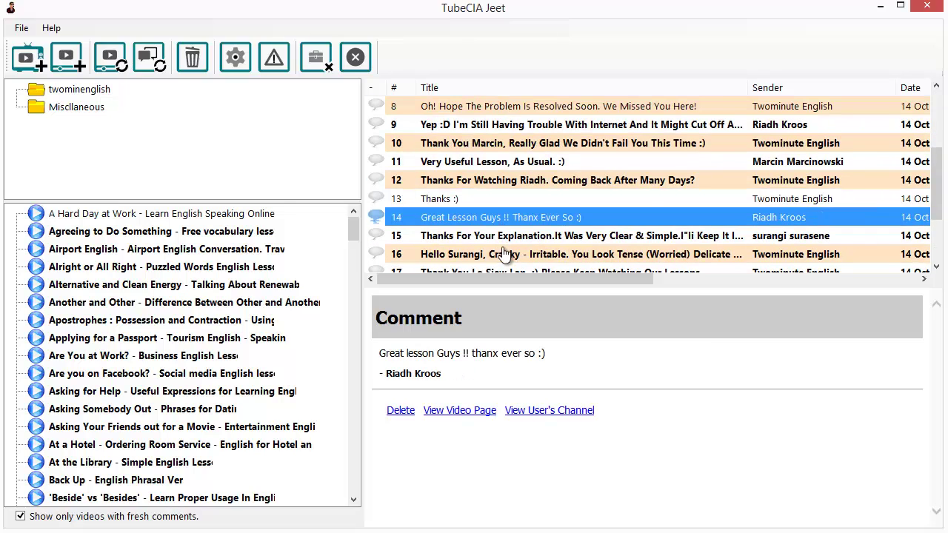
pyautogui.click(507, 236)
pyautogui.click(221, 234)
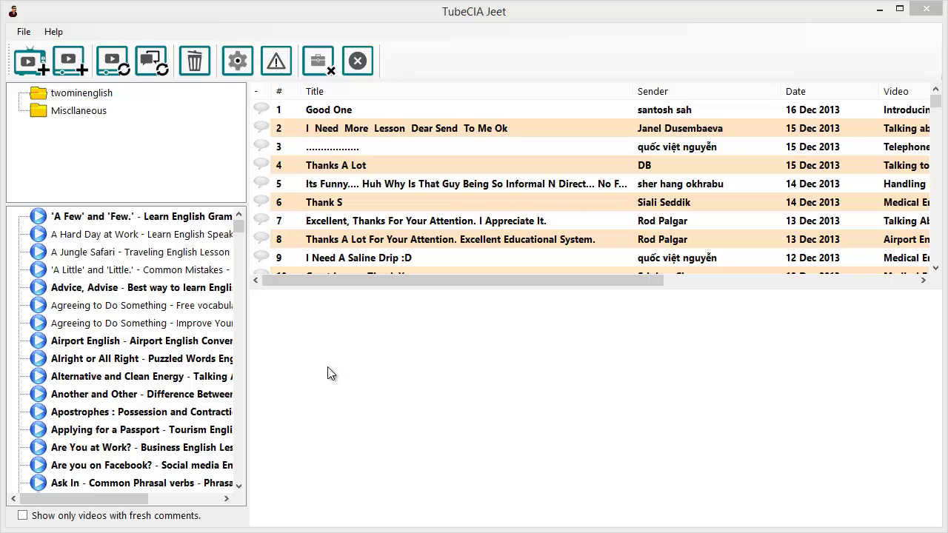
# - Step past A Jungle Safari, A Little and Little, and Advice Advise to the 'A Few' and 'Few.' comments
pyautogui.click(177, 251)
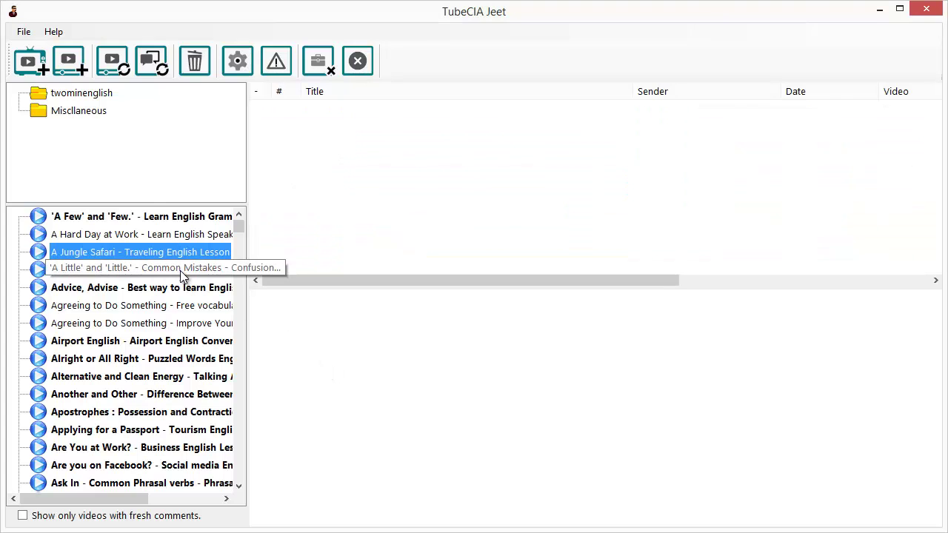
pyautogui.click(183, 274)
pyautogui.click(183, 289)
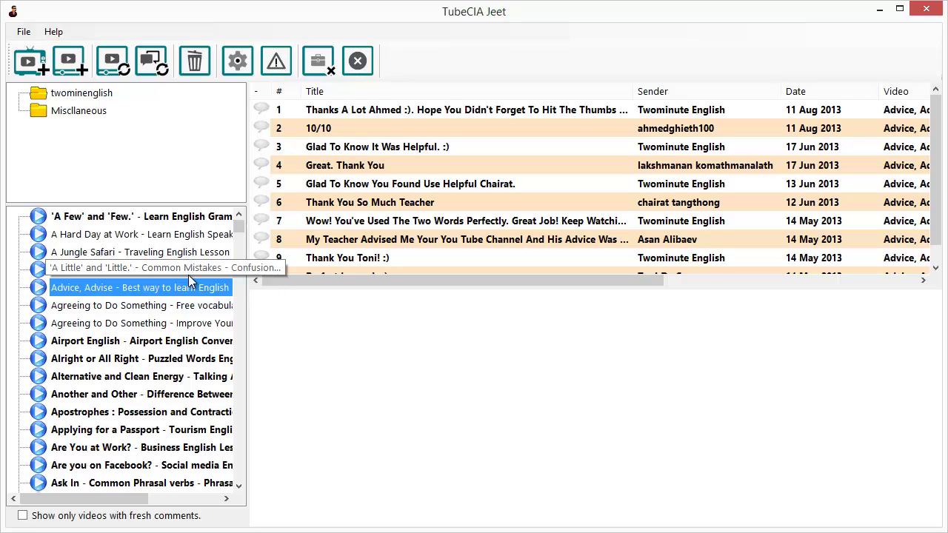
pyautogui.click(186, 219)
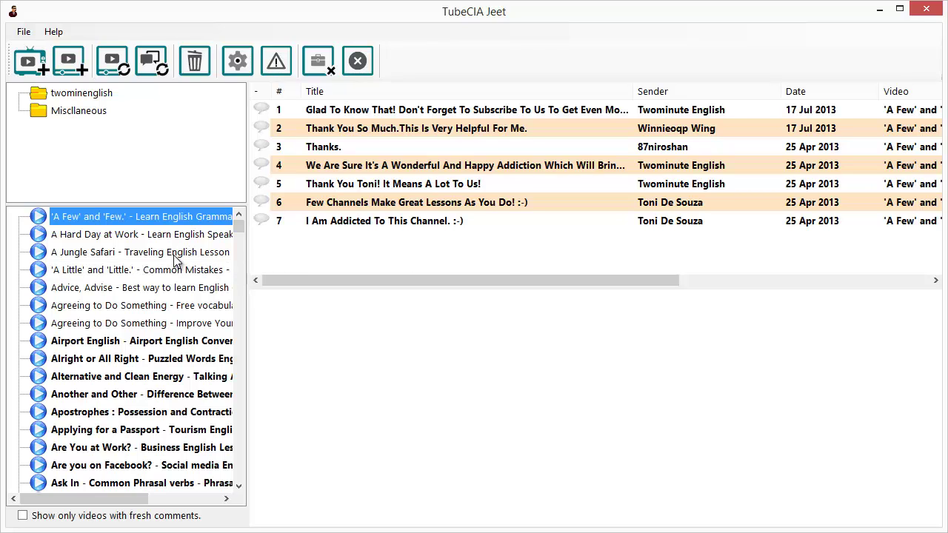
# - Add the pasted YouTube link ending v=MyJPFT9vYO4 and let its comment check run hidden
pyautogui.click(68, 67)
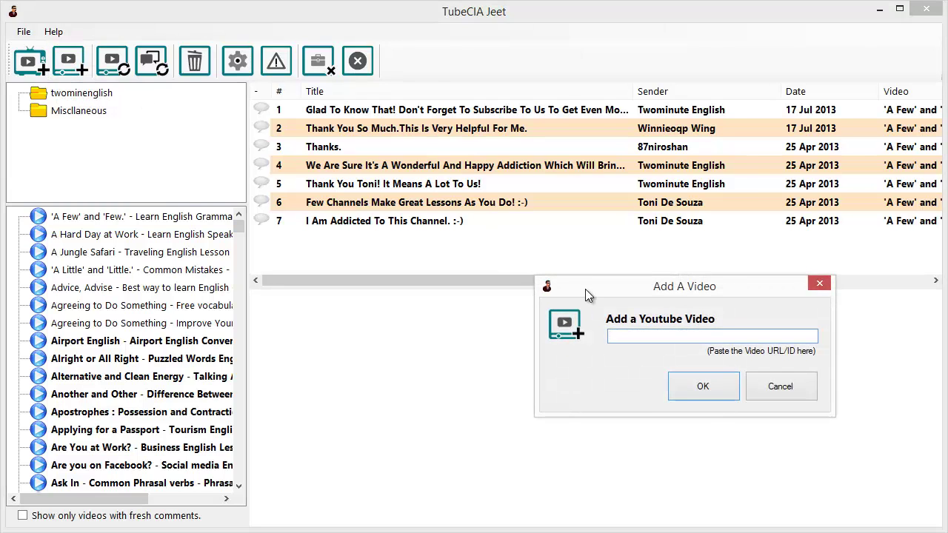
pyautogui.moveTo(585, 291); pyautogui.dragTo(452, 181)
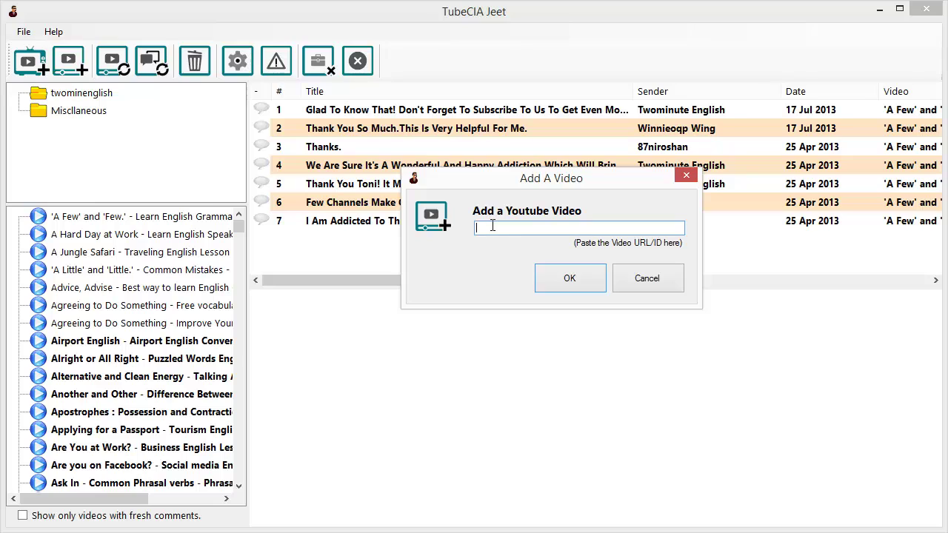
pyautogui.rightClick(570, 228)
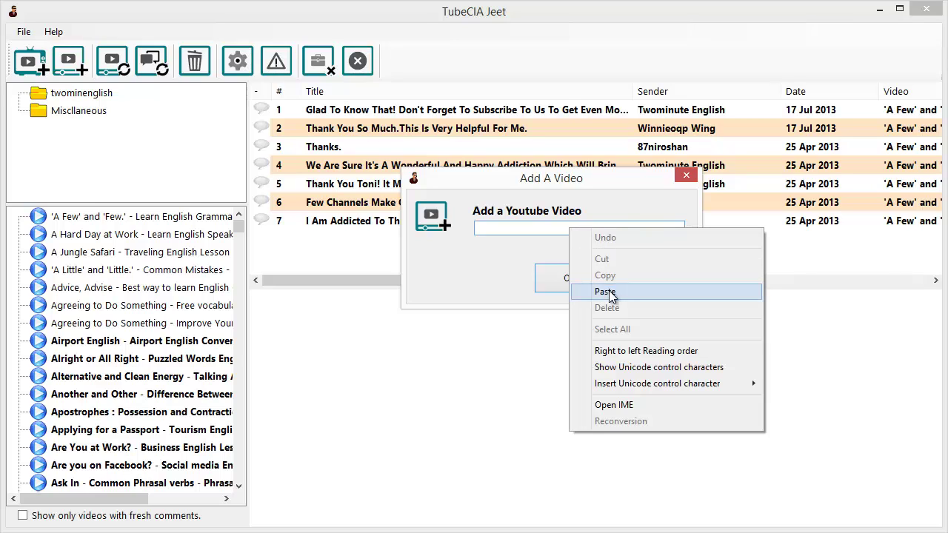
pyautogui.click(607, 294)
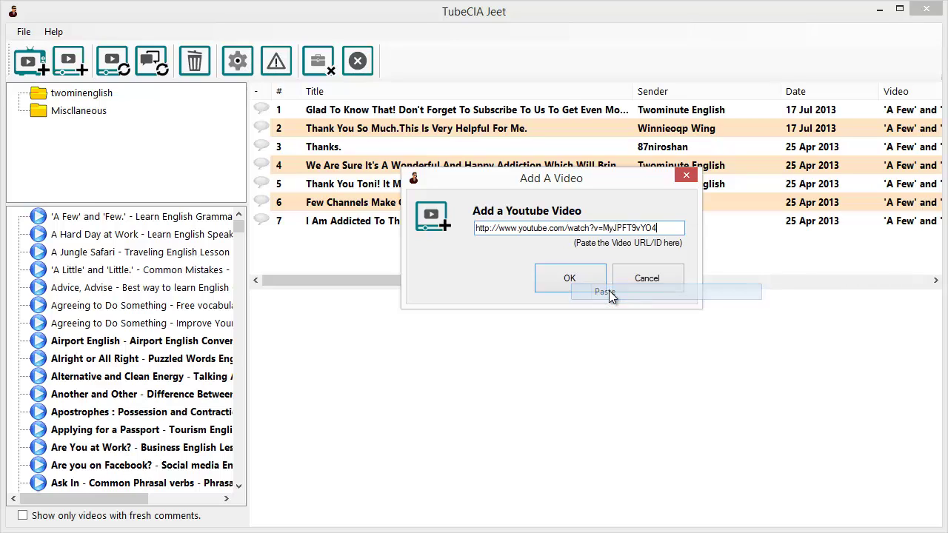
pyautogui.moveTo(665, 231); pyautogui.dragTo(447, 228)
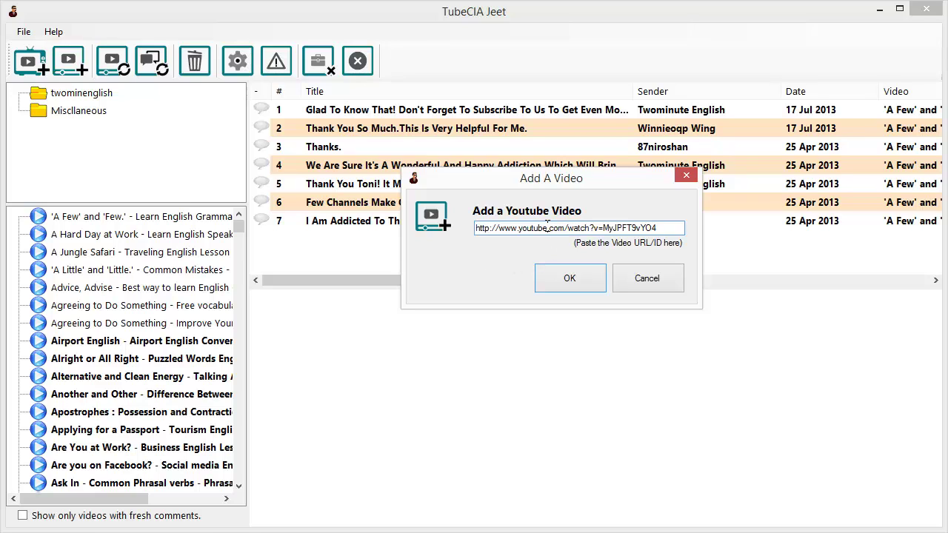
pyautogui.click(568, 278)
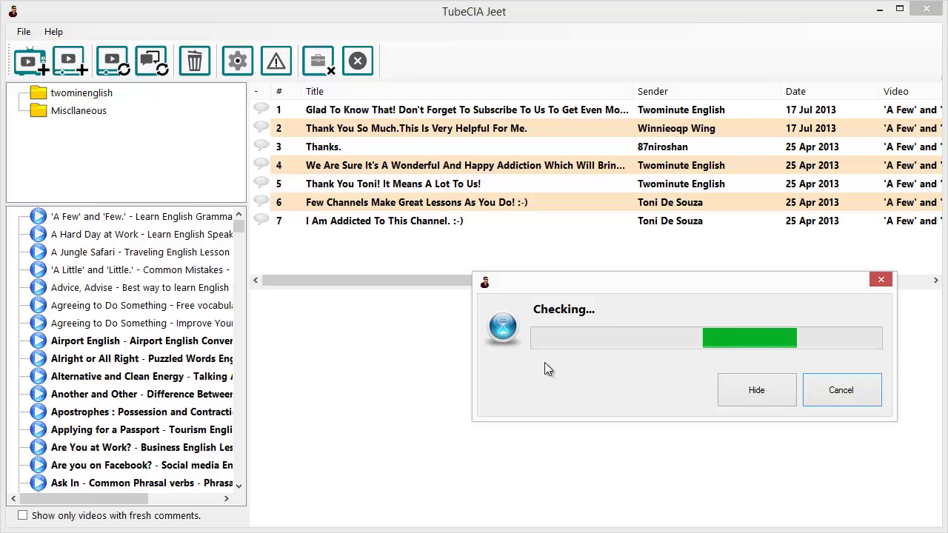
pyautogui.click(745, 392)
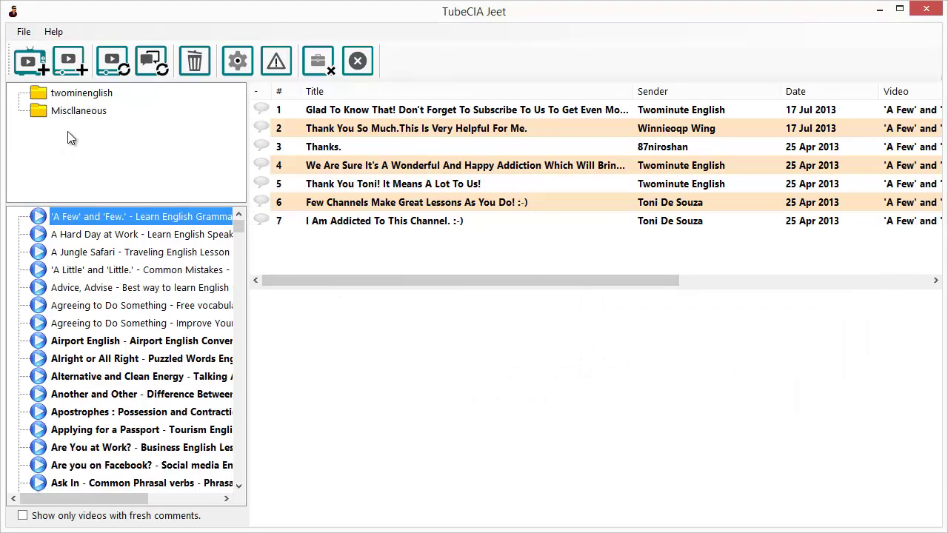
# - Show the Miscllaneous folder's videos and widen the folder and video lists
pyautogui.click(100, 110)
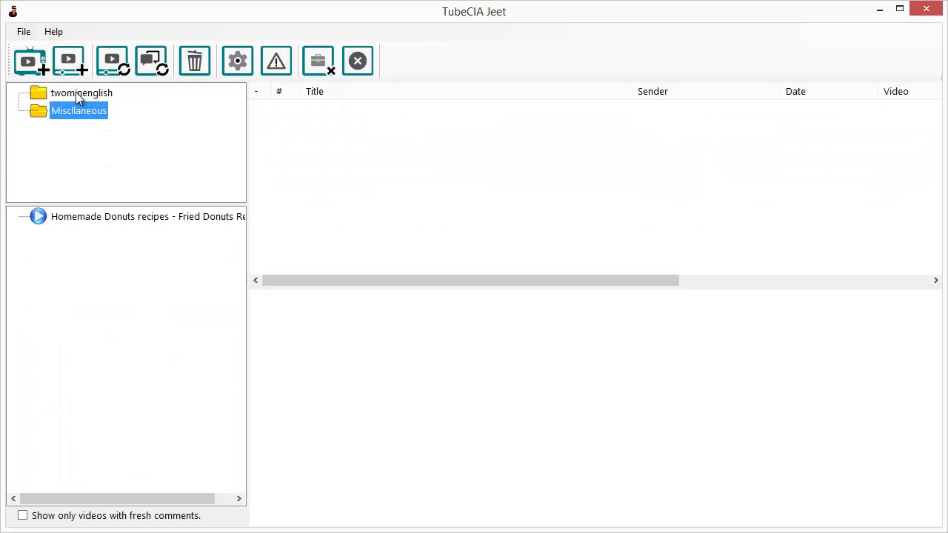
pyautogui.moveTo(247, 247); pyautogui.dragTo(316, 248)
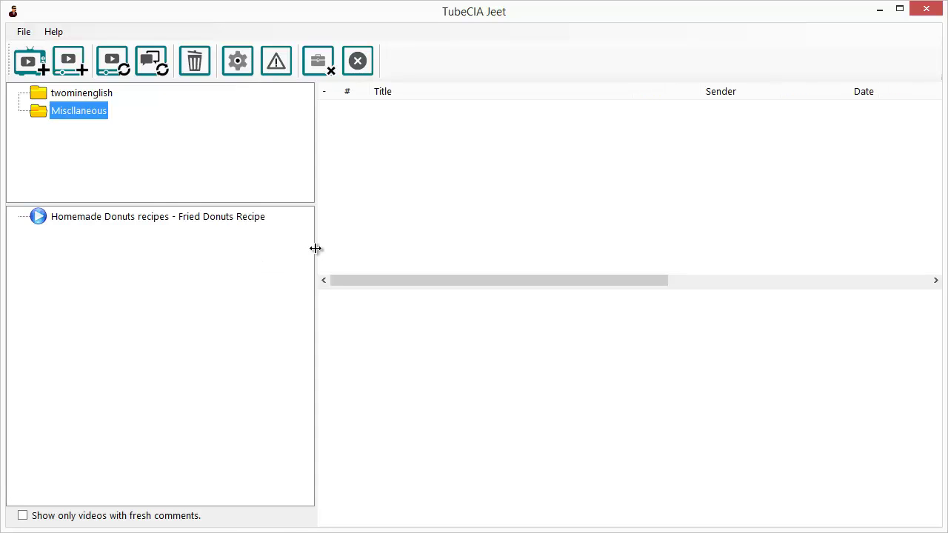
pyautogui.click(75, 94)
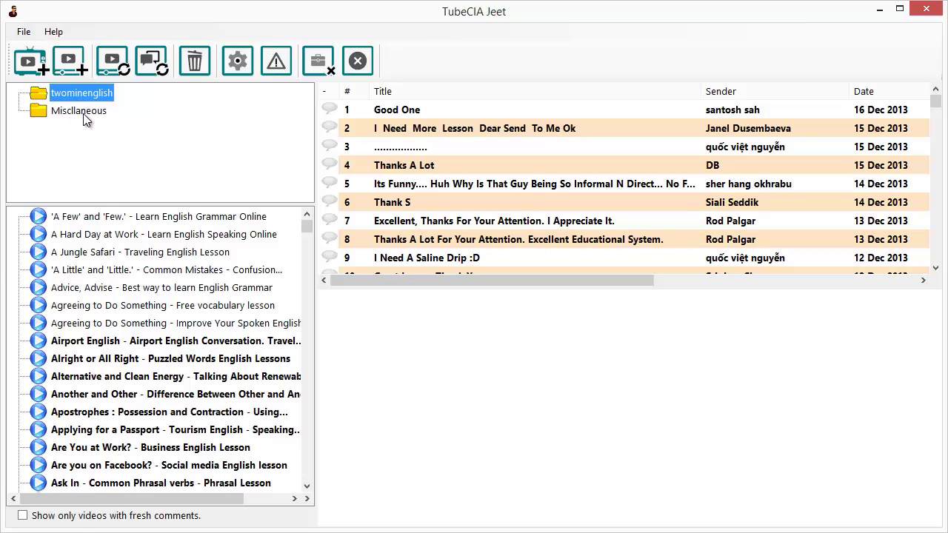
pyautogui.click(83, 111)
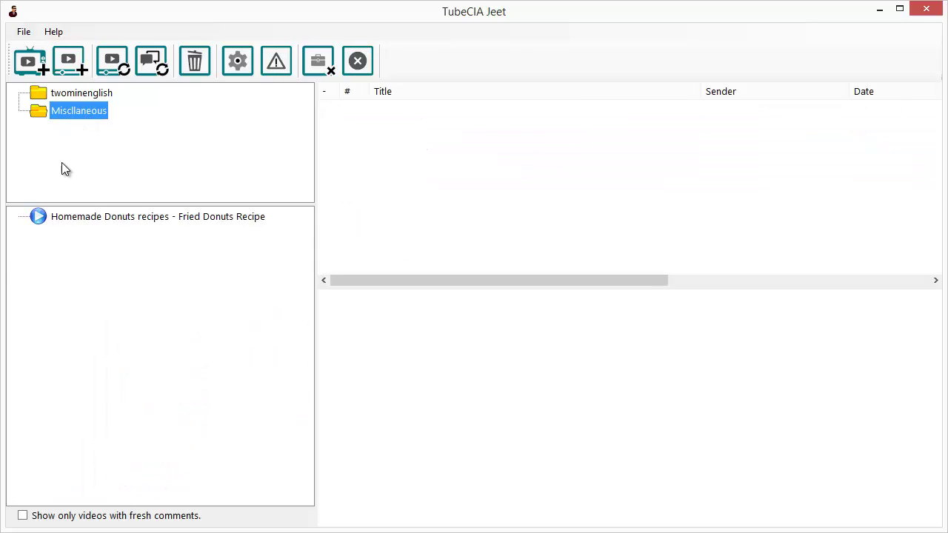
# - Check the Homemade Donuts recipes - Fried Donuts Recipe video for new comments and resize the panes
pyautogui.click(103, 220)
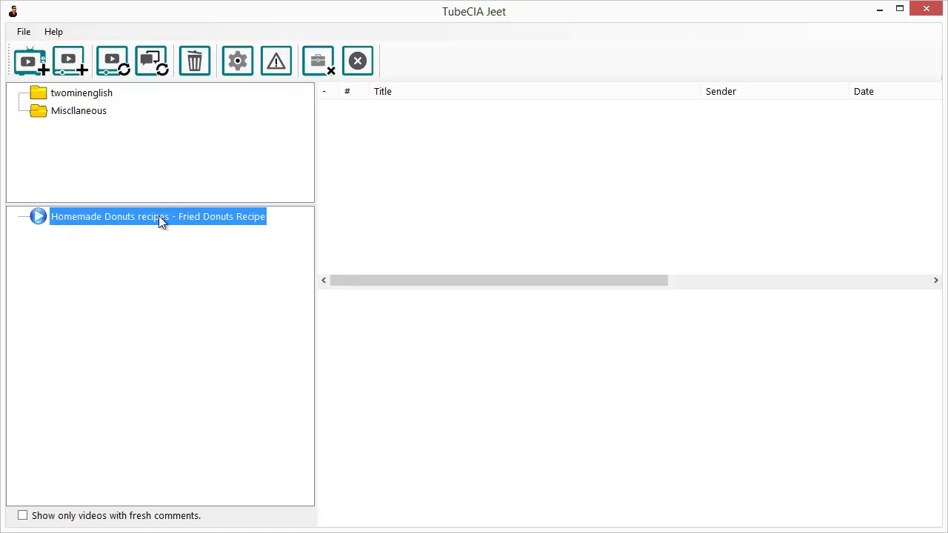
pyautogui.rightClick(189, 215)
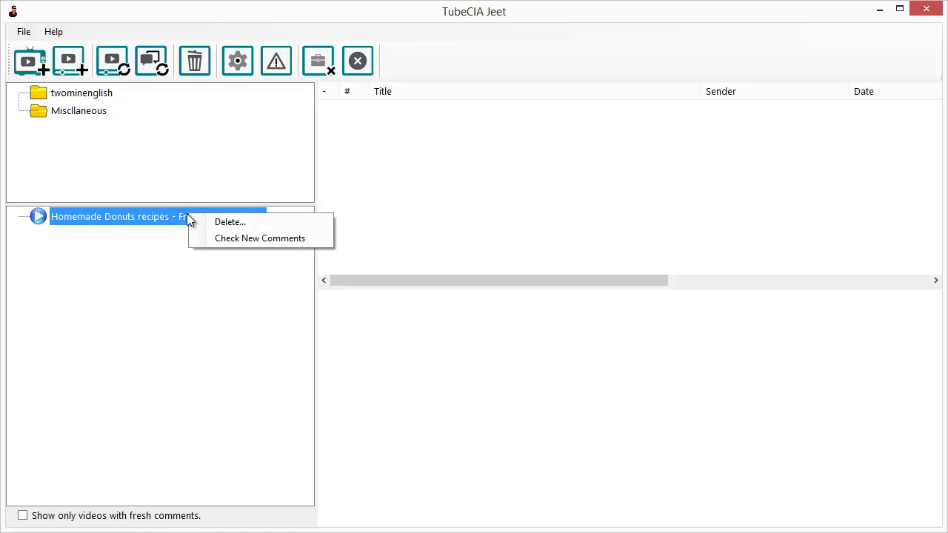
pyautogui.click(242, 238)
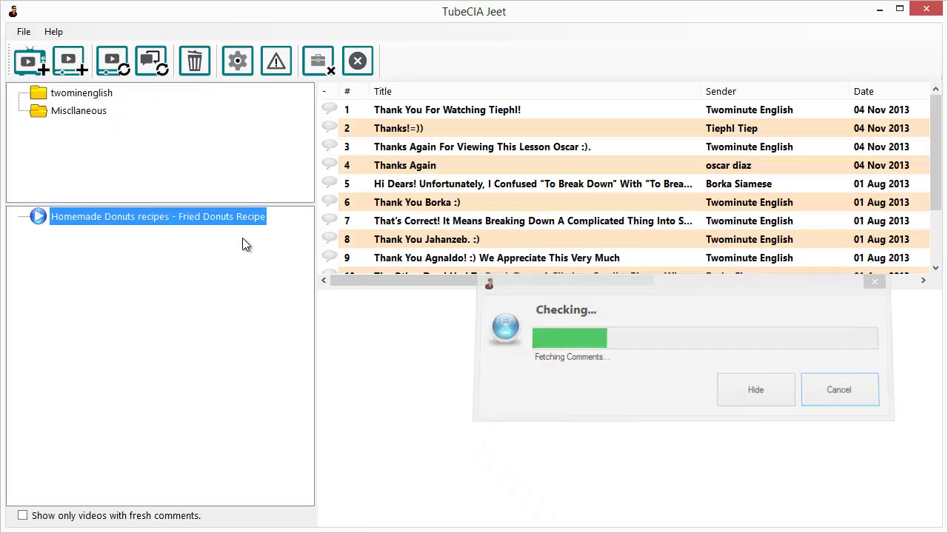
pyautogui.moveTo(937, 153); pyautogui.dragTo(916, 156)
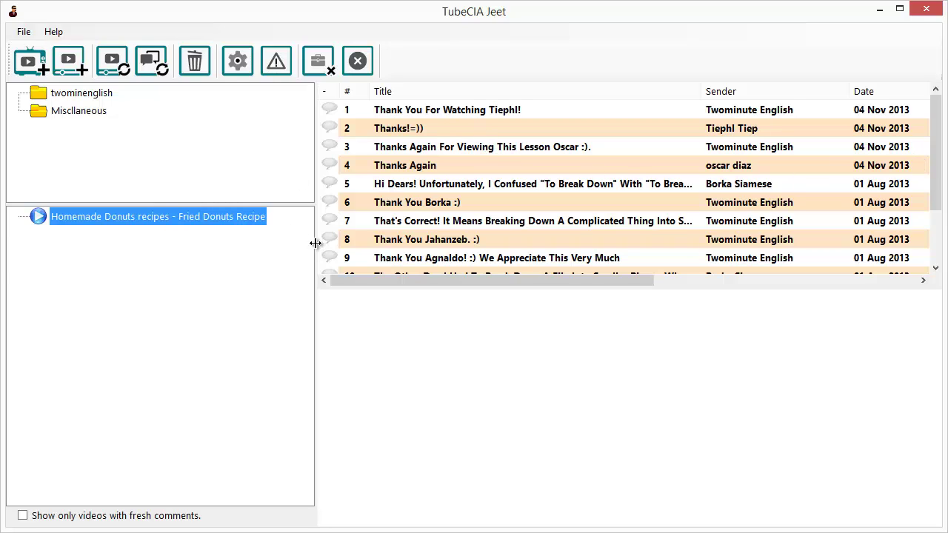
pyautogui.moveTo(315, 242); pyautogui.dragTo(286, 241)
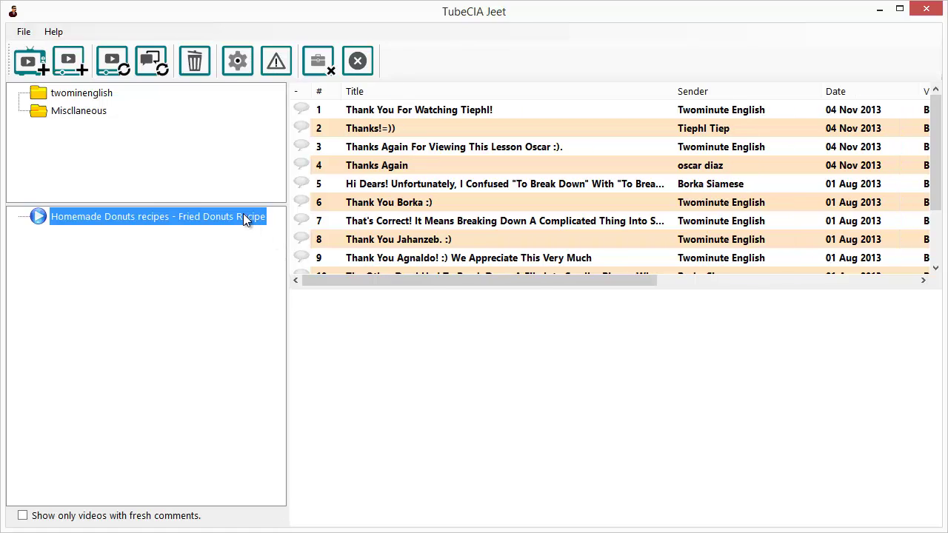
# - Step through the donut video's comments from the first, 'Thanks!=))', onward toward 'That´s Awesome!!!'
pyautogui.click(489, 111)
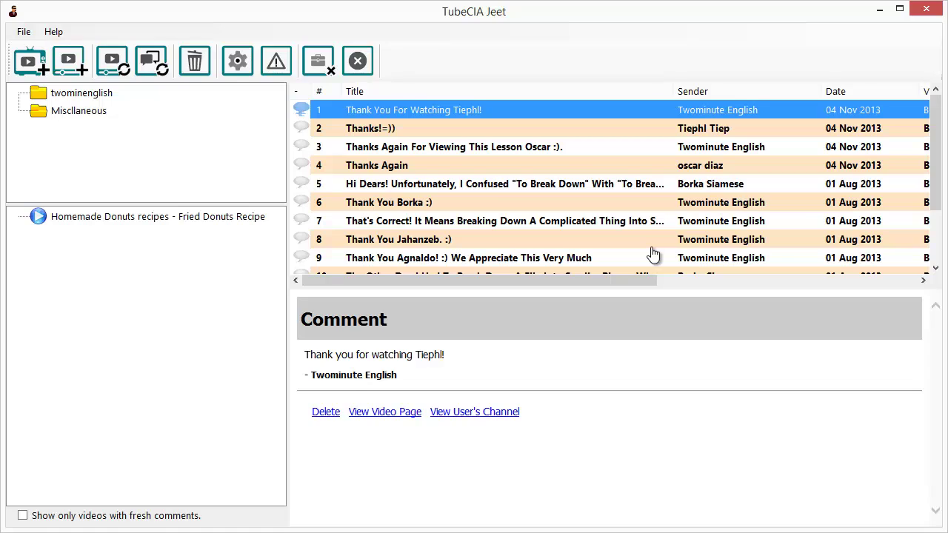
pyautogui.press('Down')
pyautogui.press('Down')
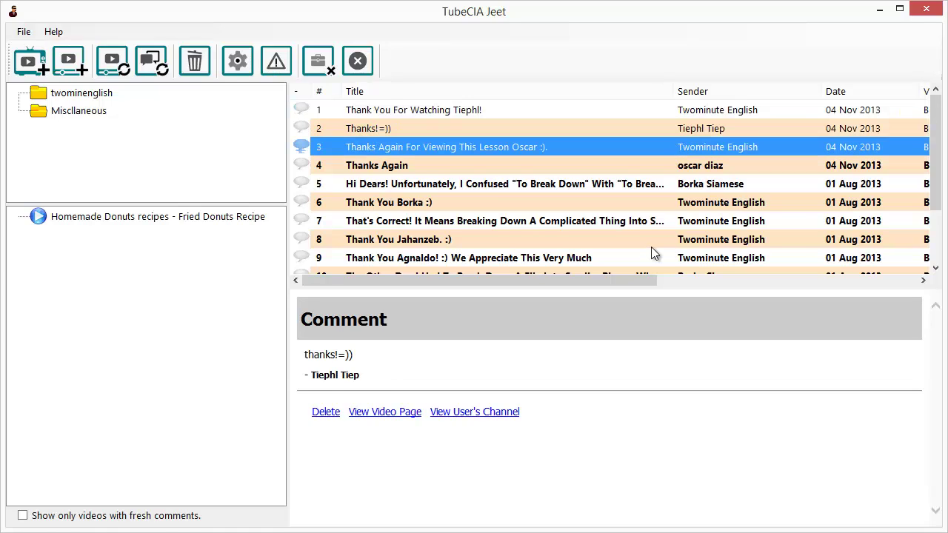
pyautogui.press('Down')
pyautogui.press('Down')
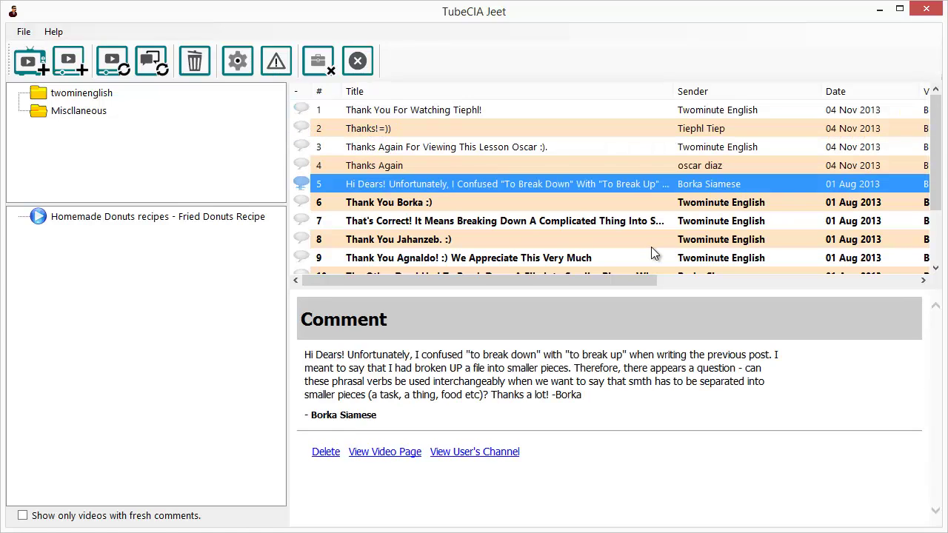
pyautogui.press('Down')
pyautogui.press('Down')
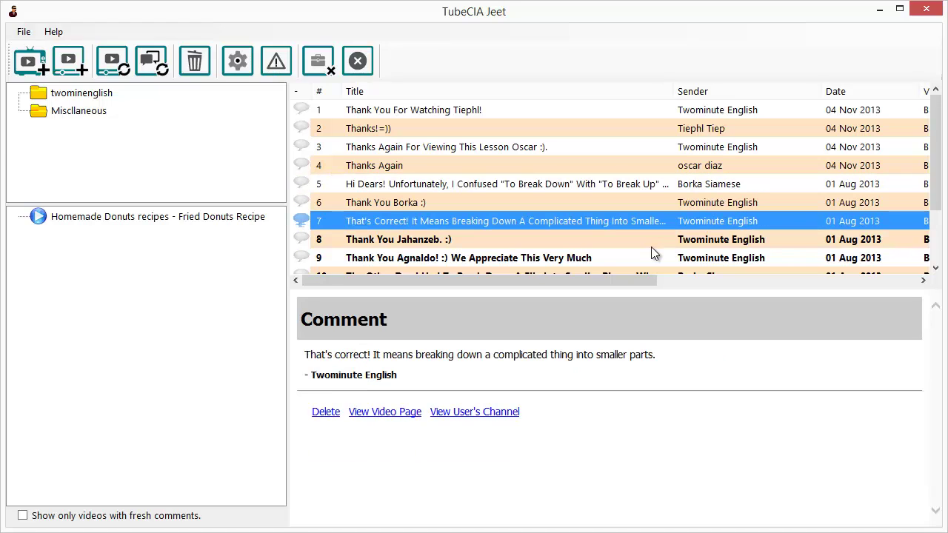
pyautogui.press('Down')
pyautogui.press('Down')
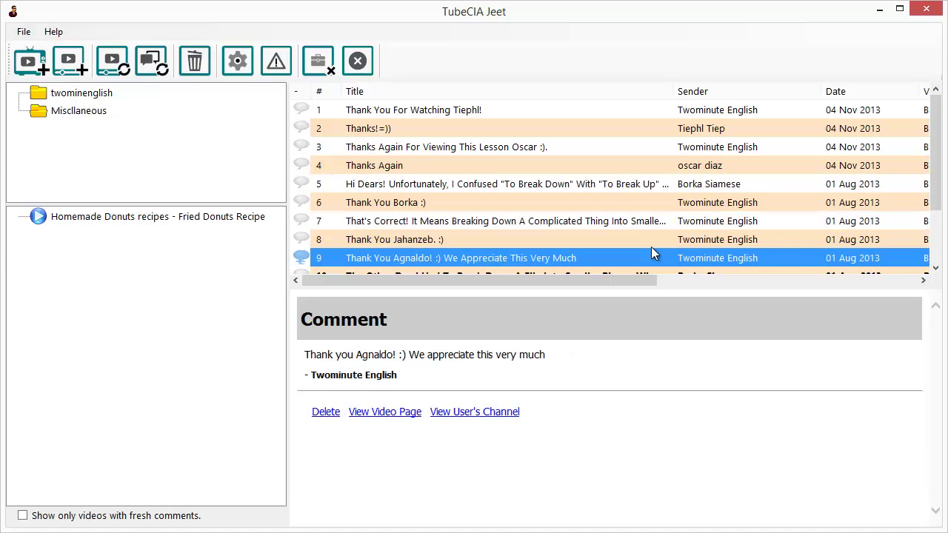
pyautogui.press('Down')
pyautogui.press('Down')
pyautogui.press('Down')
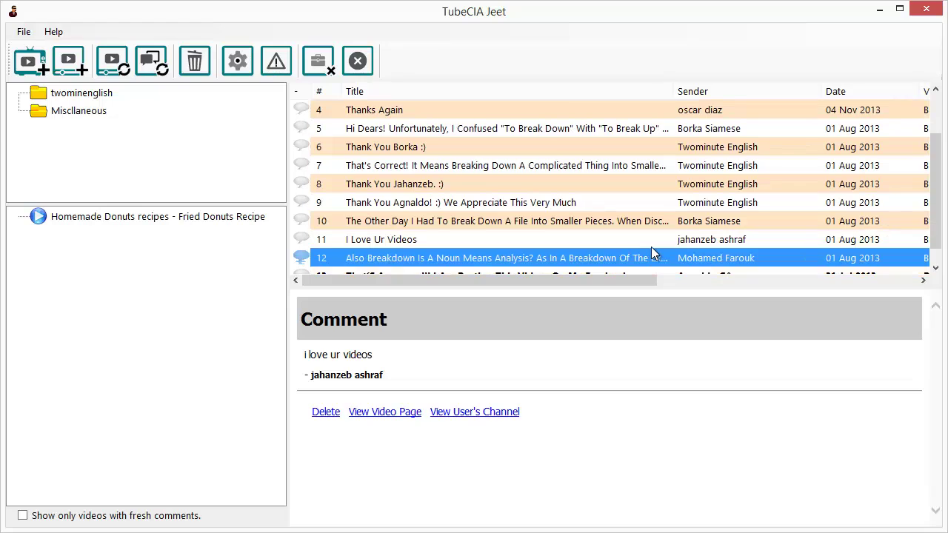
pyautogui.press('Down')
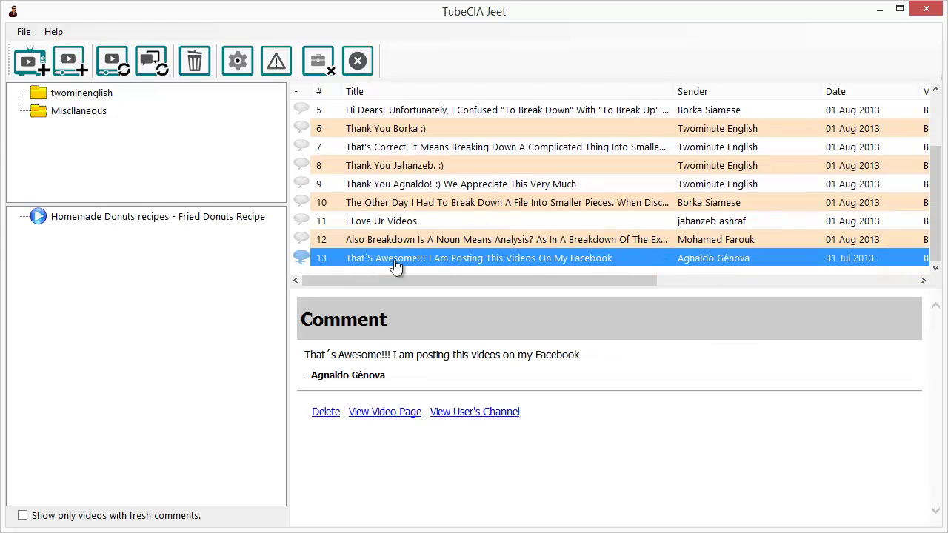
pyautogui.scroll(2, 186, 265)
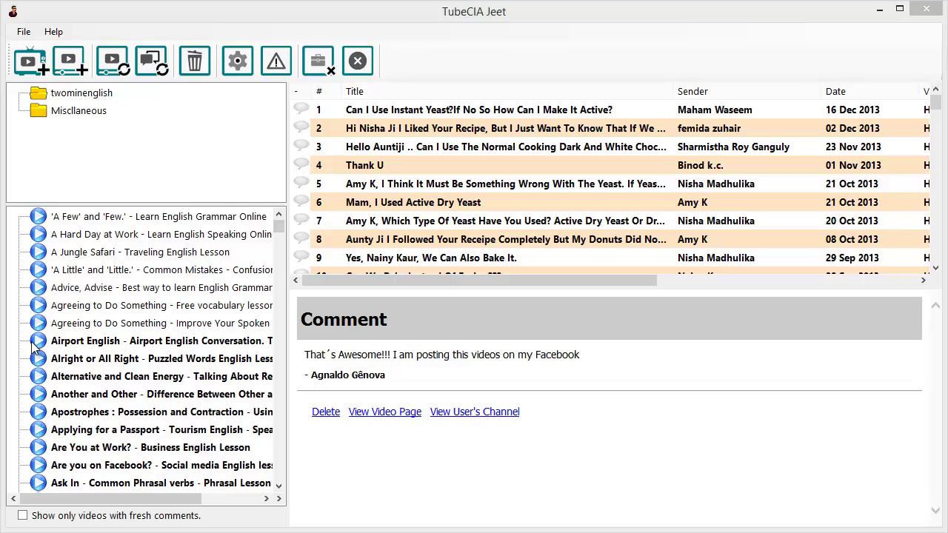
# - Switch between the twominenglish and Miscllaneous folders and read the 'Good One' comment
pyautogui.click(44, 269)
pyautogui.click(95, 94)
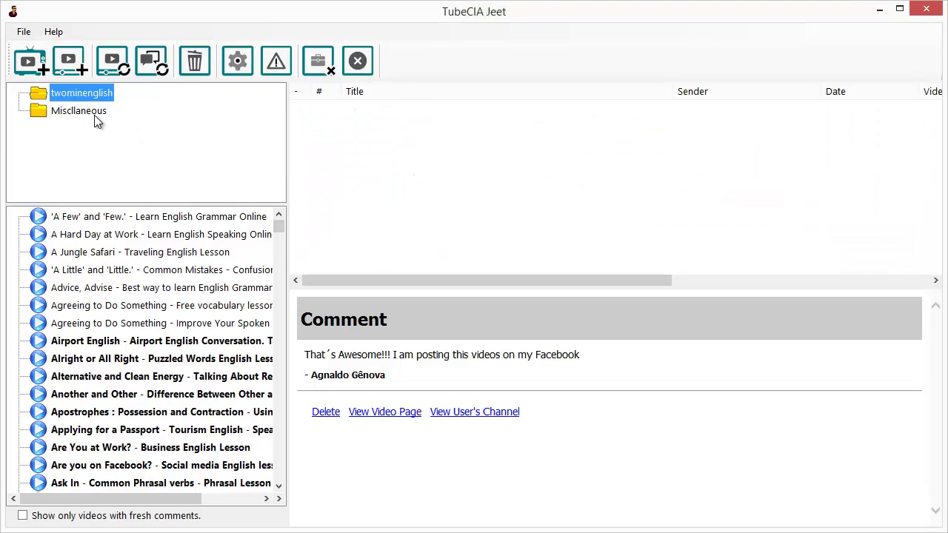
pyautogui.click(94, 112)
pyautogui.click(94, 90)
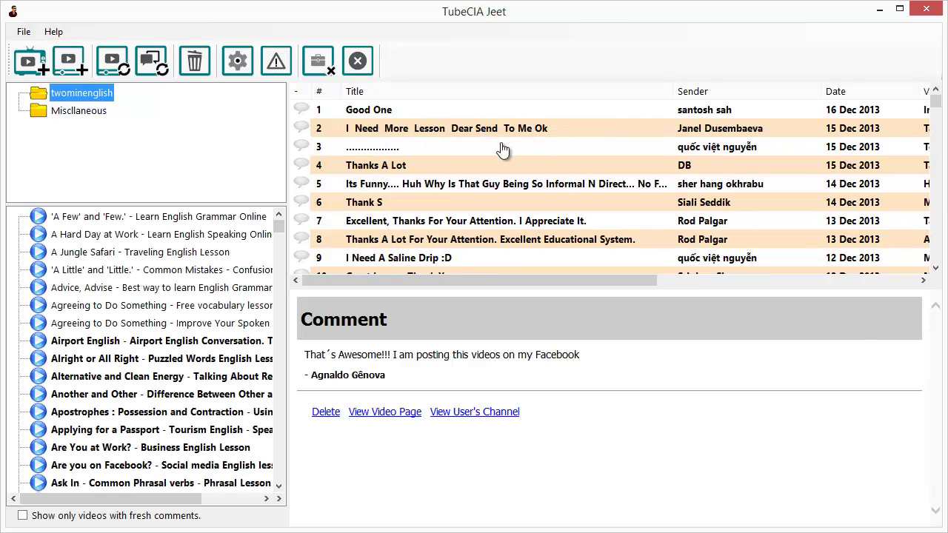
pyautogui.click(524, 118)
pyautogui.scroll(-3, 552, 202)
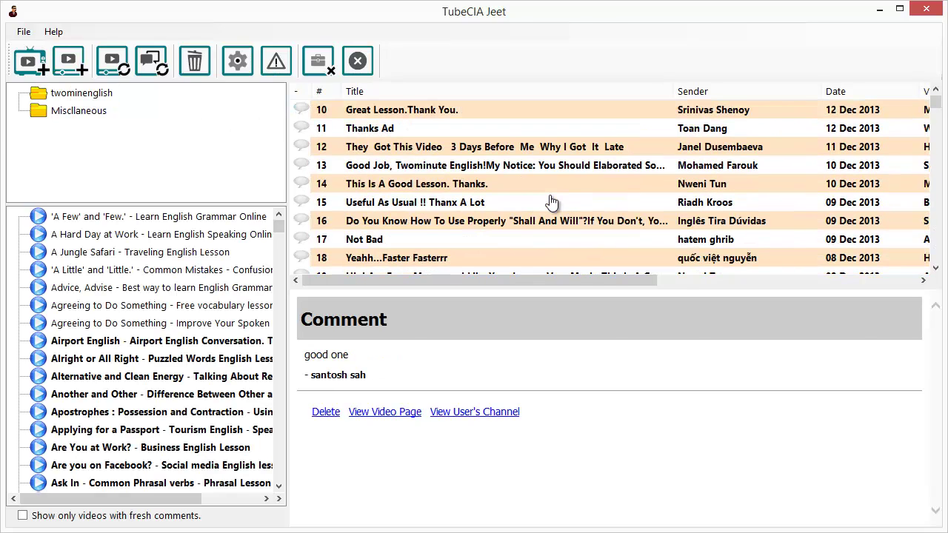
pyautogui.scroll(-1, 552, 203)
pyautogui.scroll(1, 504, 205)
# - Show comments for Airport English, Alternative and Clean Energy, Alright or All Right, then the whole channel
pyautogui.click(159, 341)
pyautogui.click(168, 378)
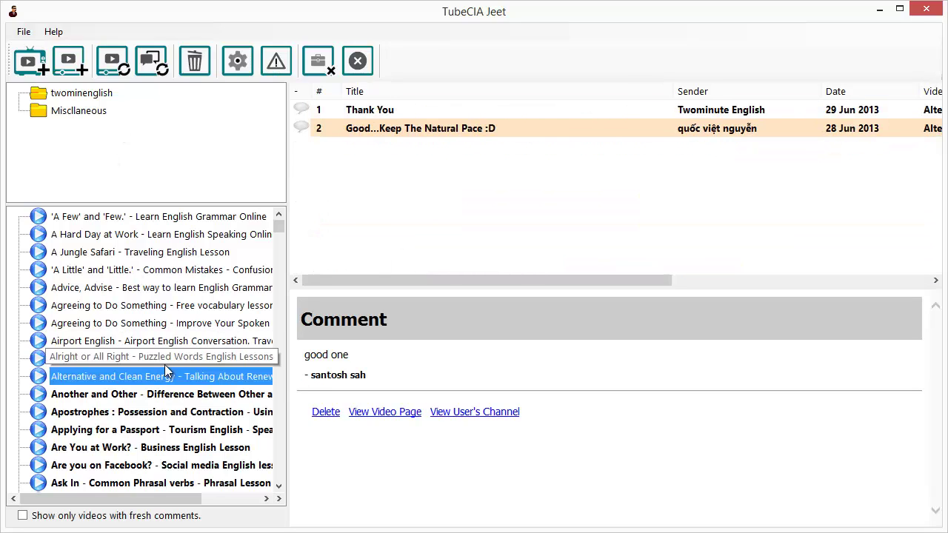
pyautogui.click(166, 365)
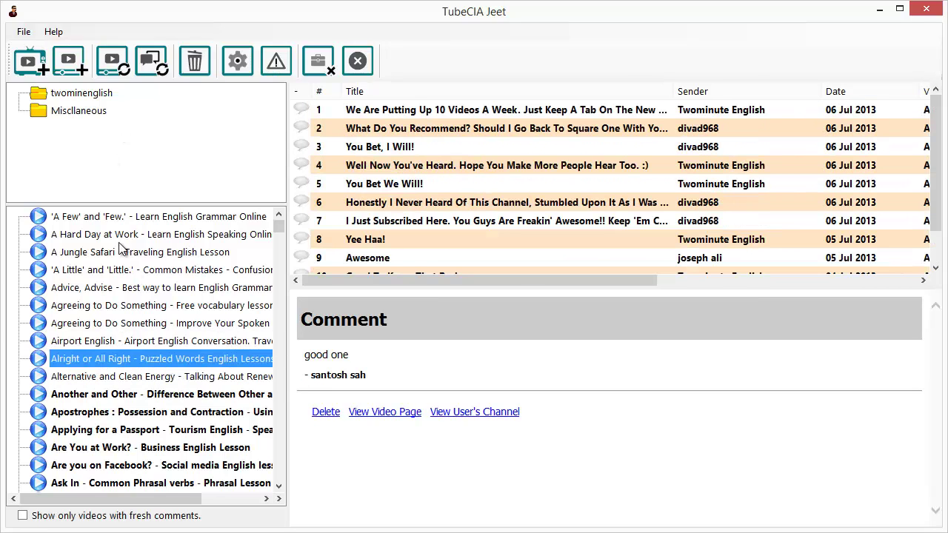
pyautogui.click(78, 93)
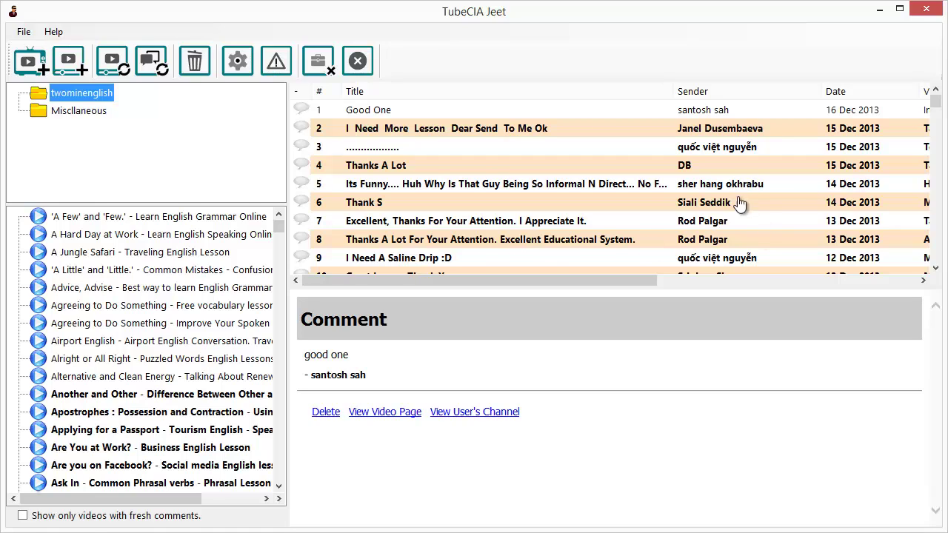
# - Widen the comment pane and read the 'Thank S' comment
pyautogui.moveTo(592, 283); pyautogui.dragTo(737, 280)
pyautogui.click(597, 205)
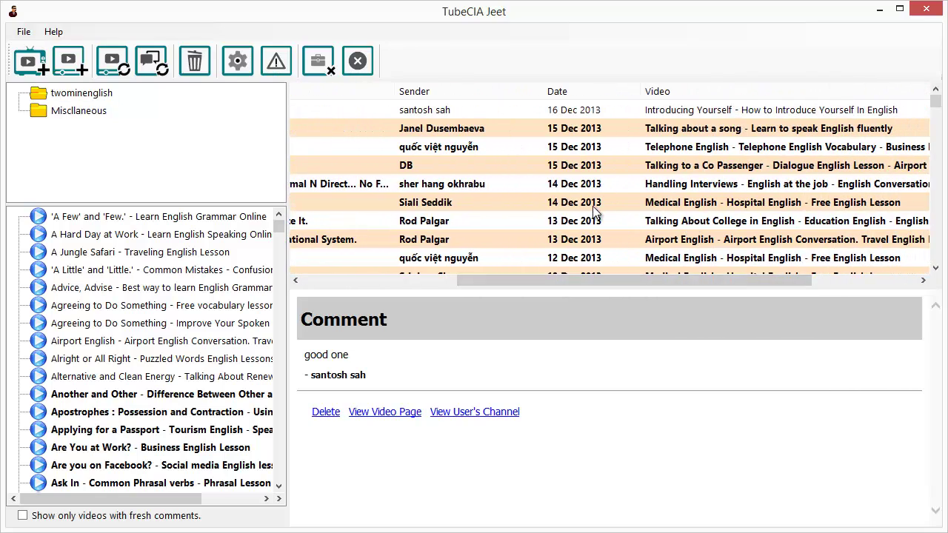
pyautogui.scroll(-5, 599, 222)
pyautogui.scroll(-6, 600, 239)
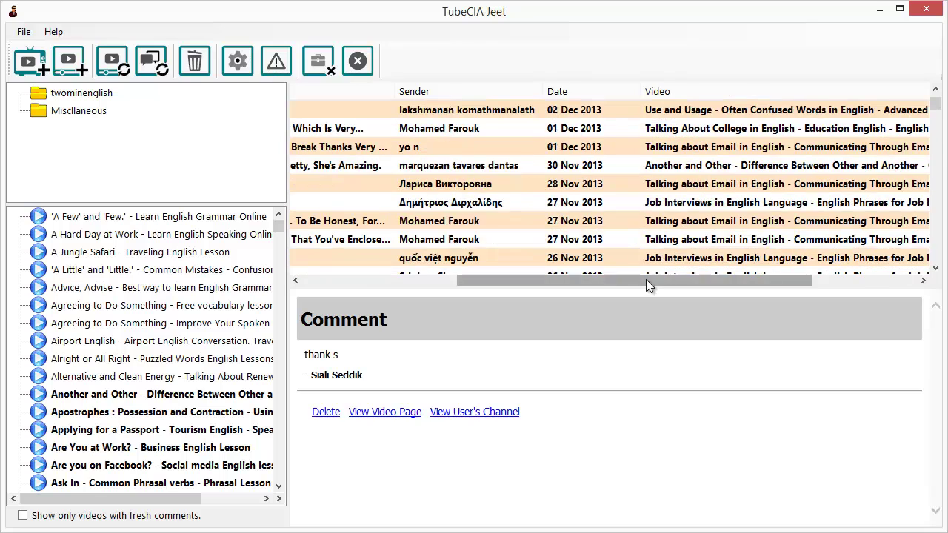
pyautogui.moveTo(649, 282); pyautogui.dragTo(469, 275)
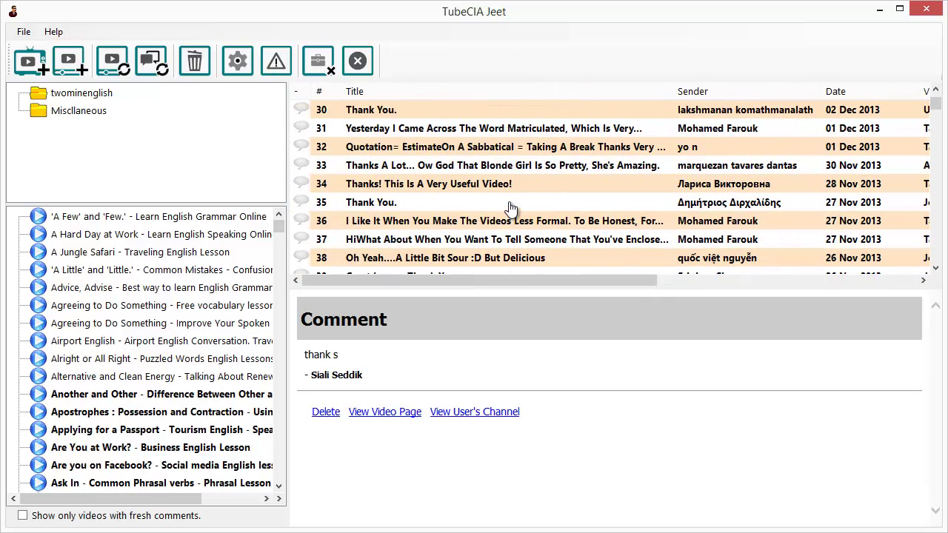
pyautogui.scroll(9, 422, 149)
pyautogui.scroll(1, 407, 134)
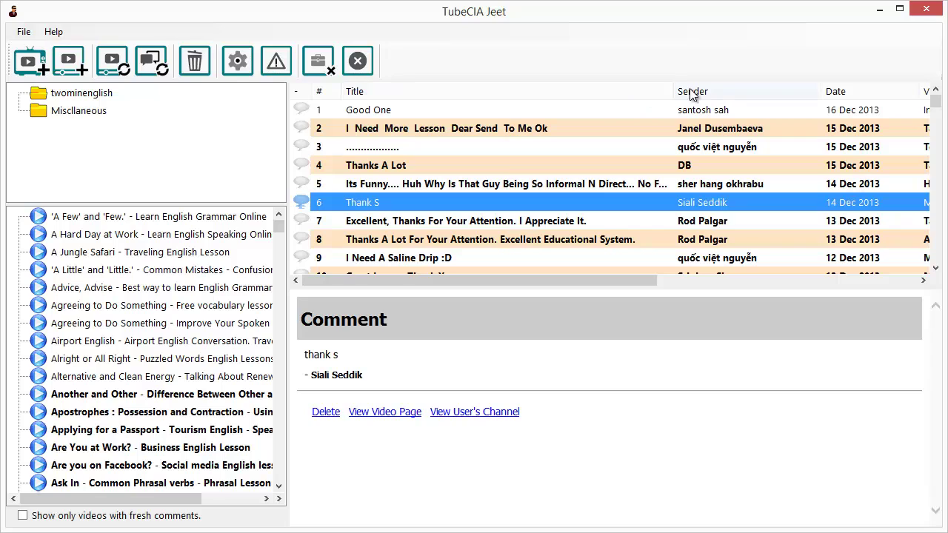
# - Toggle the Title sort between ascending and descending, then sort the comments by Sender
pyautogui.click(527, 89)
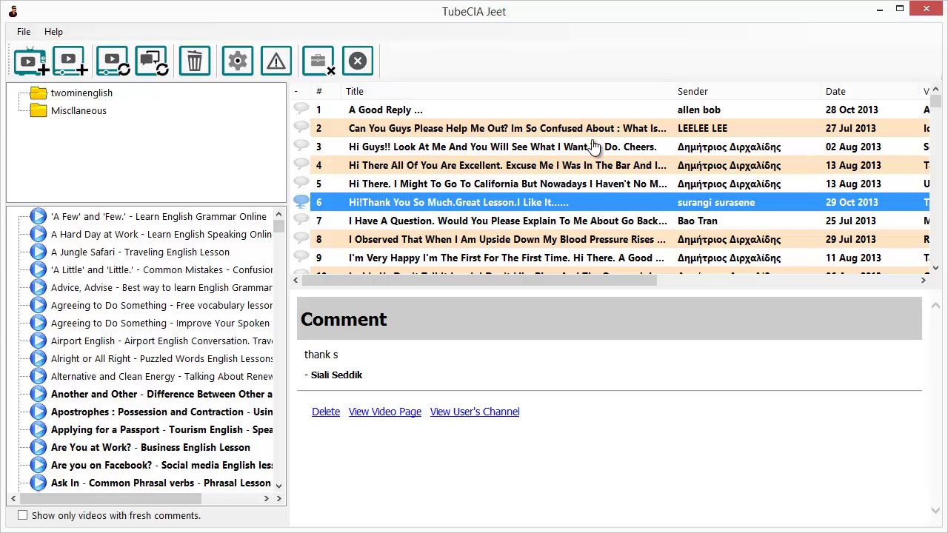
pyautogui.click(585, 91)
pyautogui.click(585, 92)
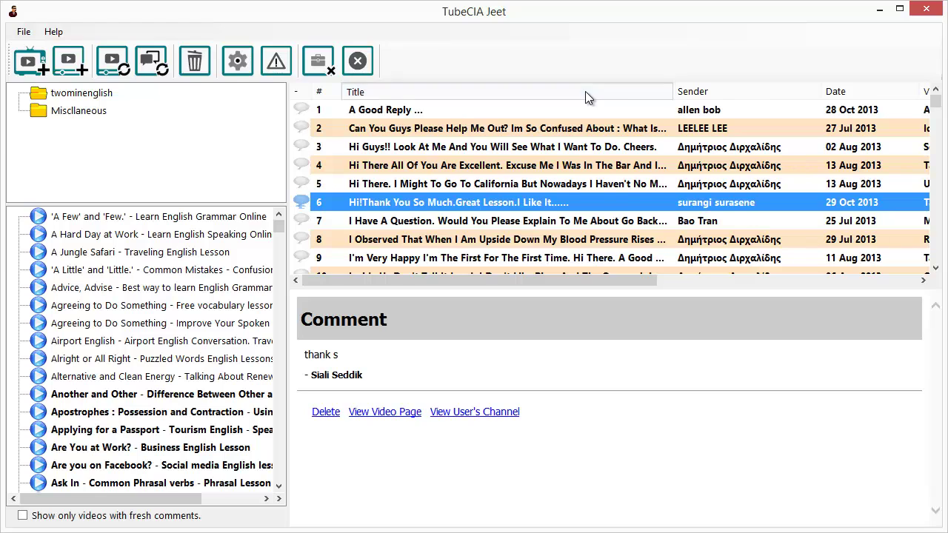
pyautogui.click(585, 91)
pyautogui.click(585, 92)
pyautogui.click(585, 91)
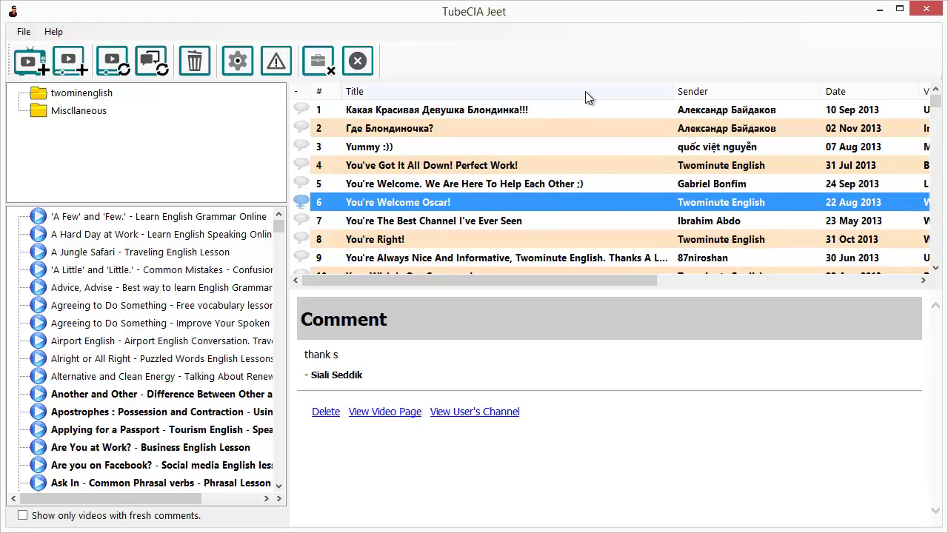
pyautogui.click(585, 91)
pyautogui.click(586, 91)
pyautogui.click(585, 92)
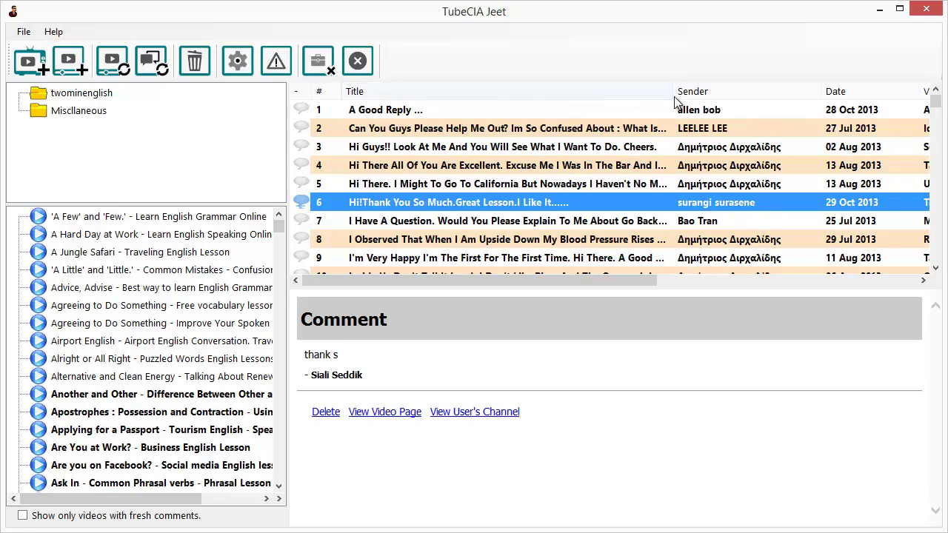
pyautogui.click(709, 92)
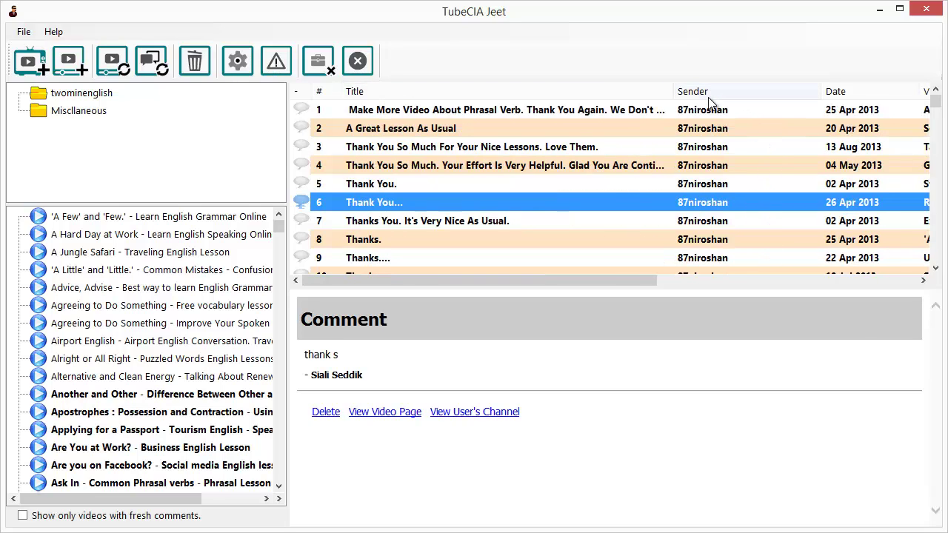
# - Scroll through the channel comments and read the two 10/10 comments and 'Good Luck'
pyautogui.scroll(-3, 702, 170)
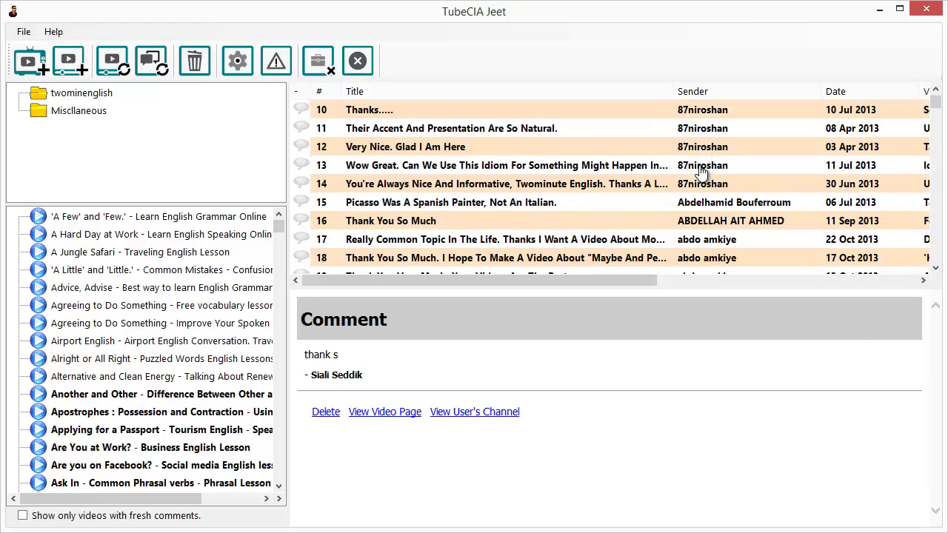
pyautogui.scroll(-1, 702, 174)
pyautogui.scroll(-1, 702, 177)
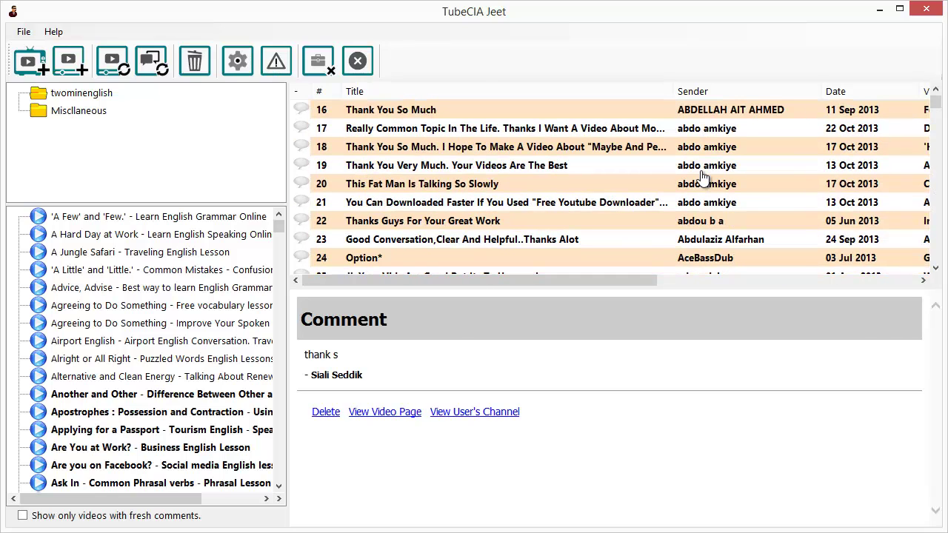
pyautogui.scroll(-3, 667, 184)
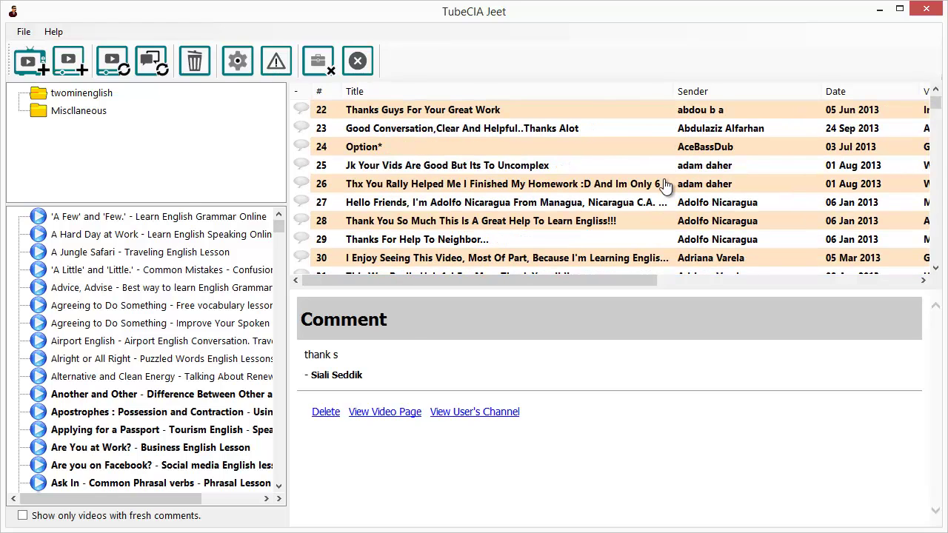
pyautogui.scroll(-4, 666, 186)
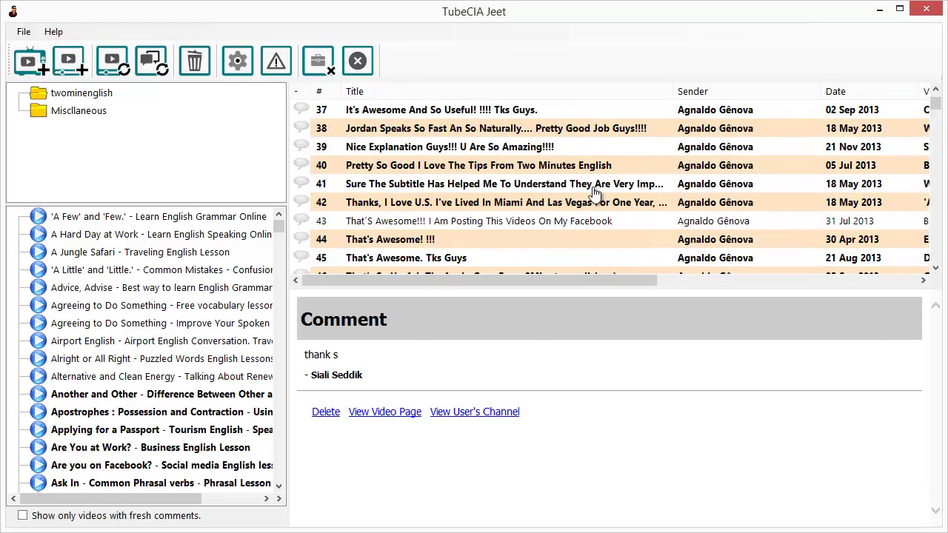
pyautogui.scroll(-1, 595, 220)
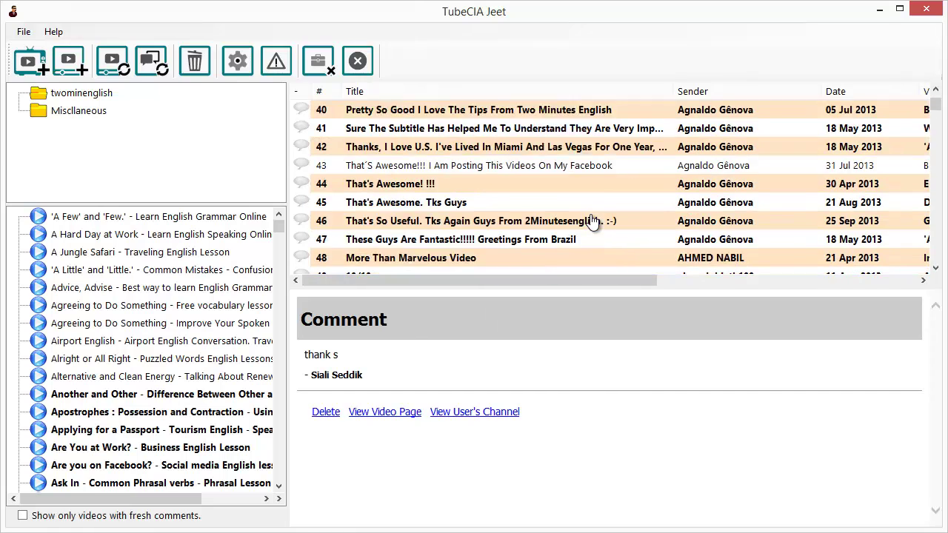
pyautogui.scroll(1, 593, 221)
pyautogui.scroll(-4, 593, 221)
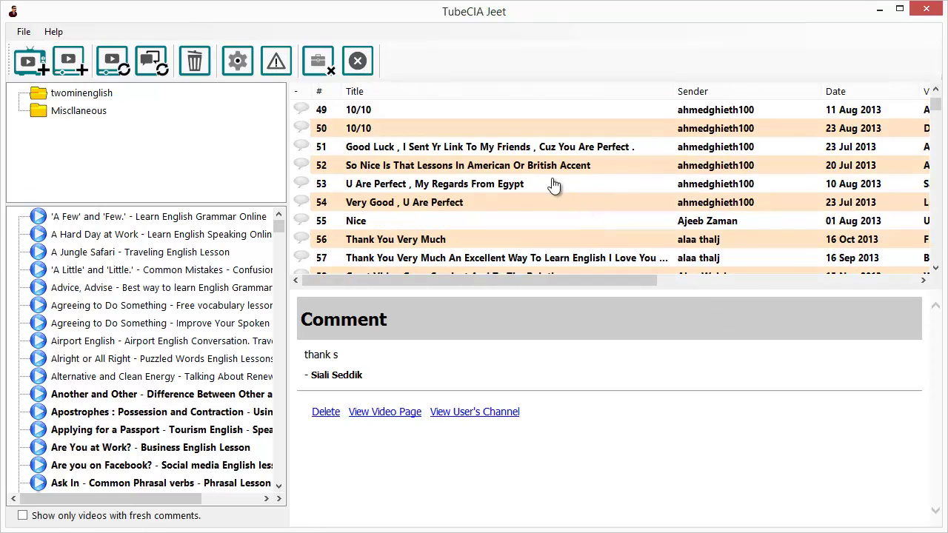
pyautogui.scroll(1, 557, 189)
pyautogui.click(615, 174)
pyautogui.click(616, 186)
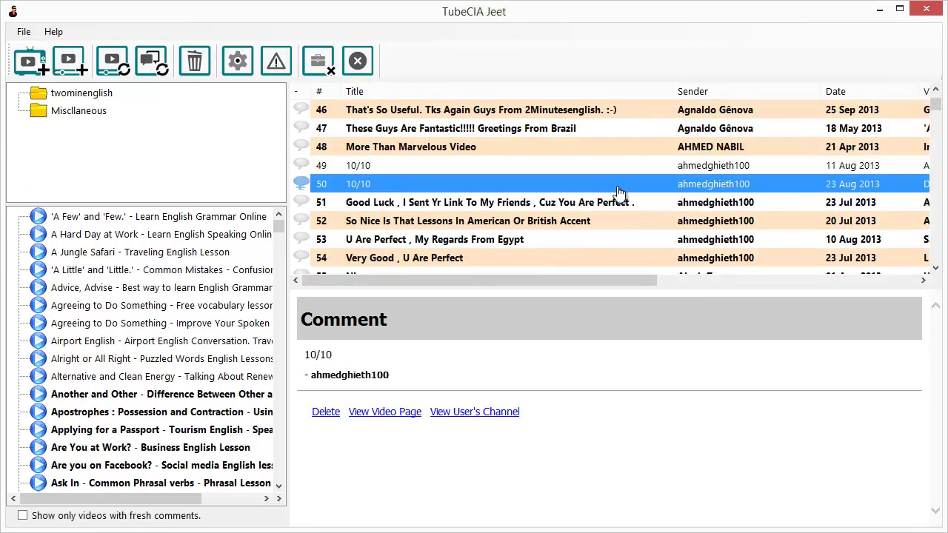
pyautogui.click(624, 204)
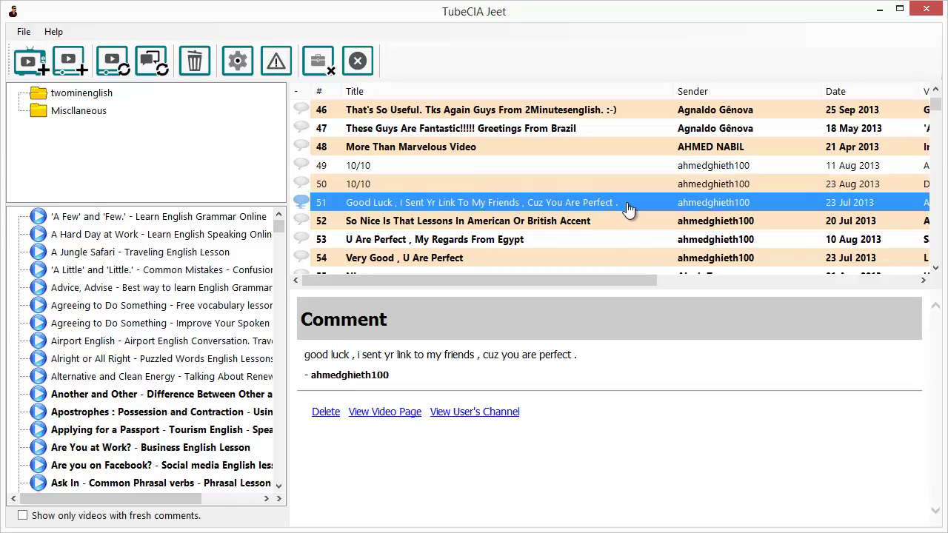
pyautogui.press('Down')
# - Sort the comments by date, then reverse it to newest first
pyautogui.scroll(-1, 630, 205)
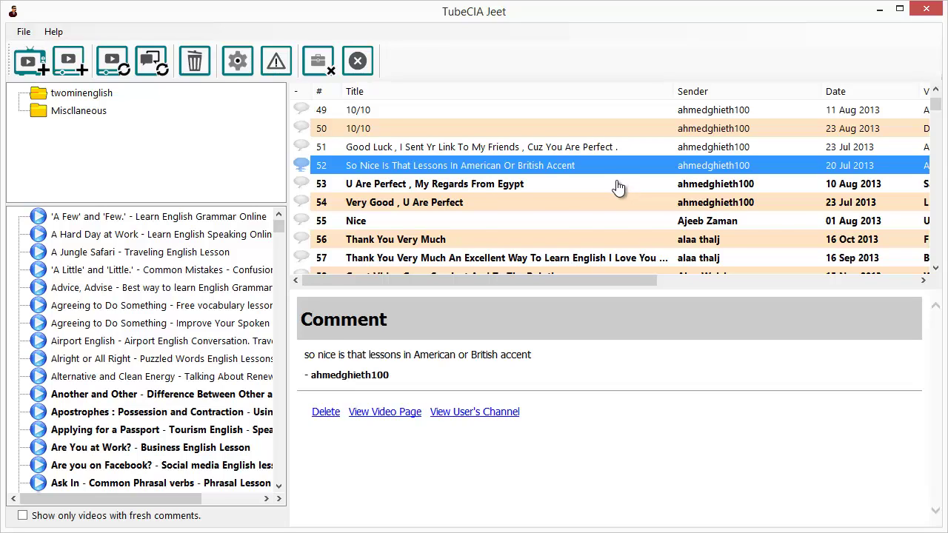
pyautogui.scroll(-1, 619, 188)
pyautogui.scroll(-4, 619, 191)
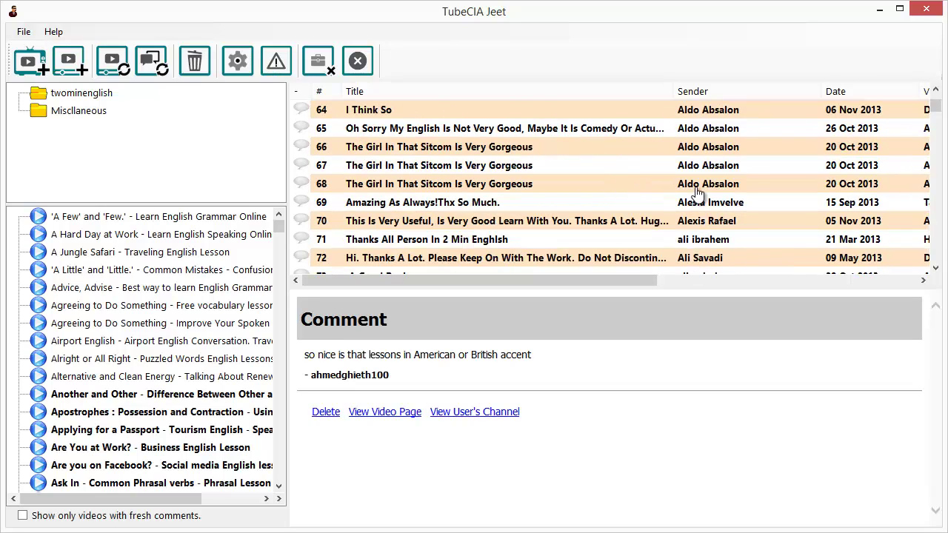
pyautogui.click(862, 93)
pyautogui.click(862, 93)
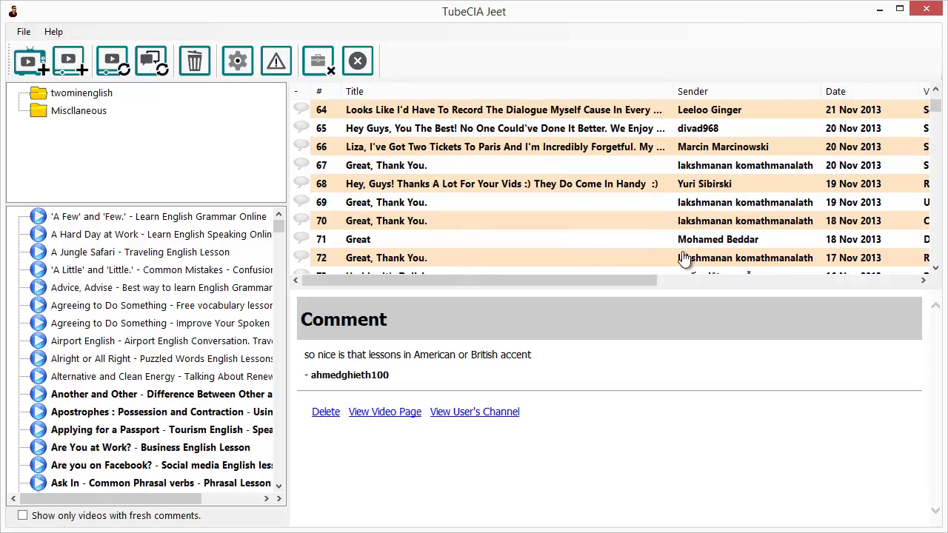
pyautogui.moveTo(635, 283); pyautogui.dragTo(813, 283)
# - Sort by the Video column in reverse alphabetical order and scroll back to comment 1
pyautogui.click(696, 94)
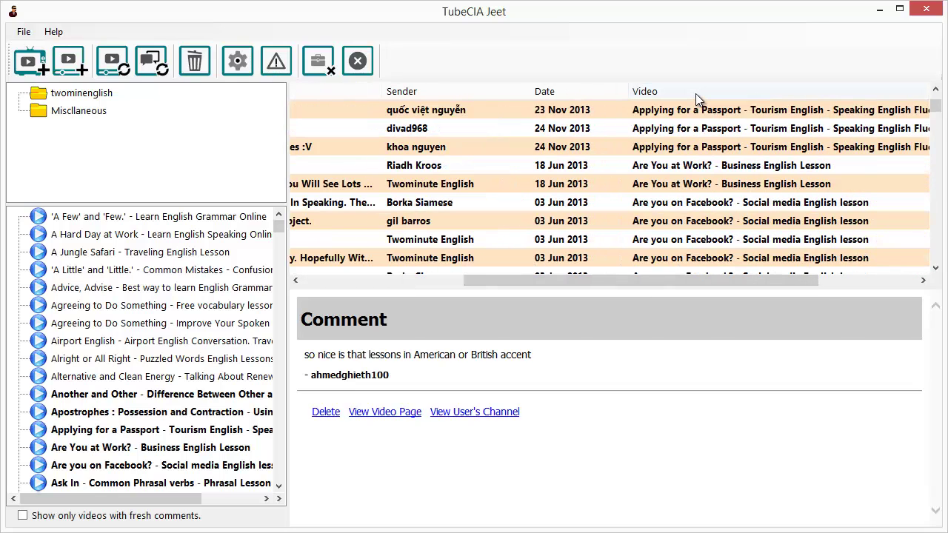
pyautogui.click(696, 94)
pyautogui.click(696, 93)
pyautogui.click(696, 93)
pyautogui.moveTo(685, 289); pyautogui.dragTo(483, 282)
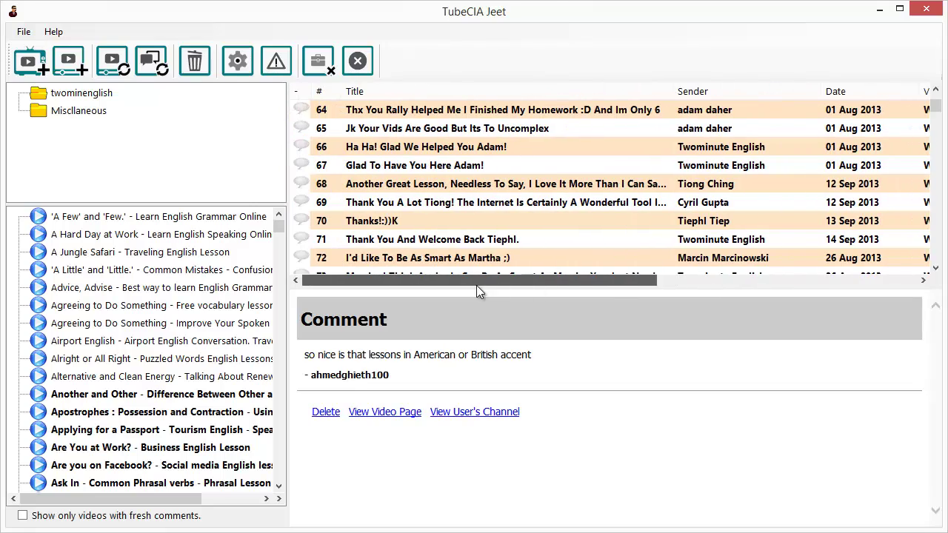
pyautogui.scroll(5, 486, 206)
pyautogui.scroll(16, 488, 203)
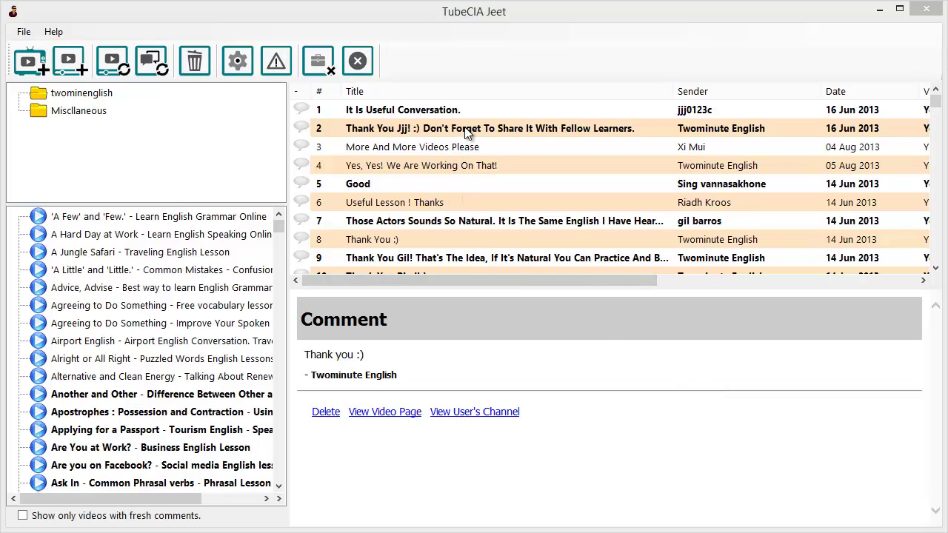
# - Read comments 2, 9, 7 and 11 'thanks a lot', then open comment 11's video page
pyautogui.click(470, 128)
pyautogui.scroll(-1, 479, 213)
pyautogui.click(482, 197)
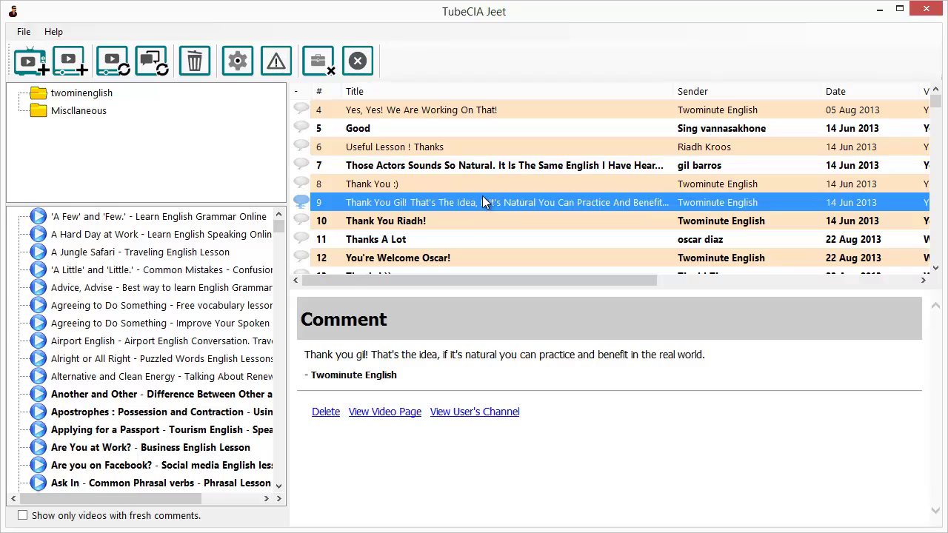
pyautogui.click(479, 170)
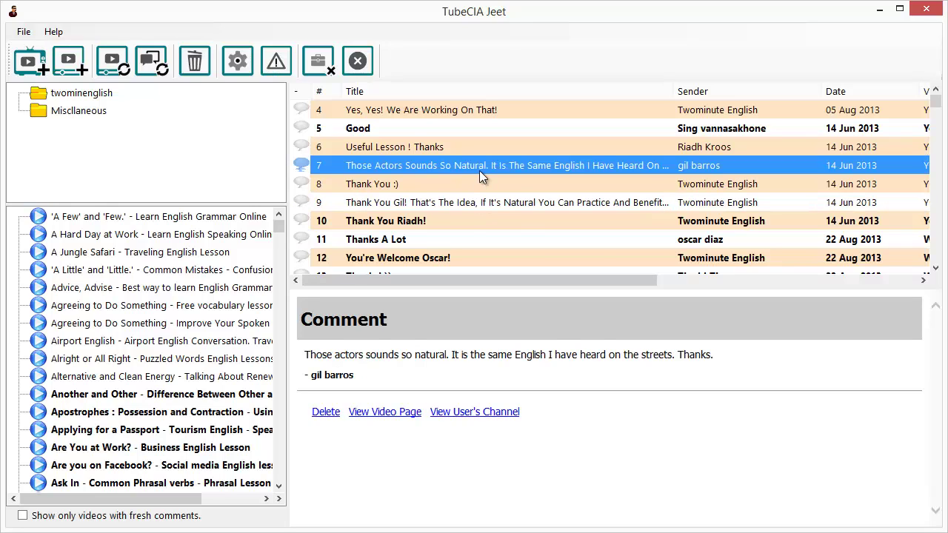
pyautogui.scroll(-1, 489, 222)
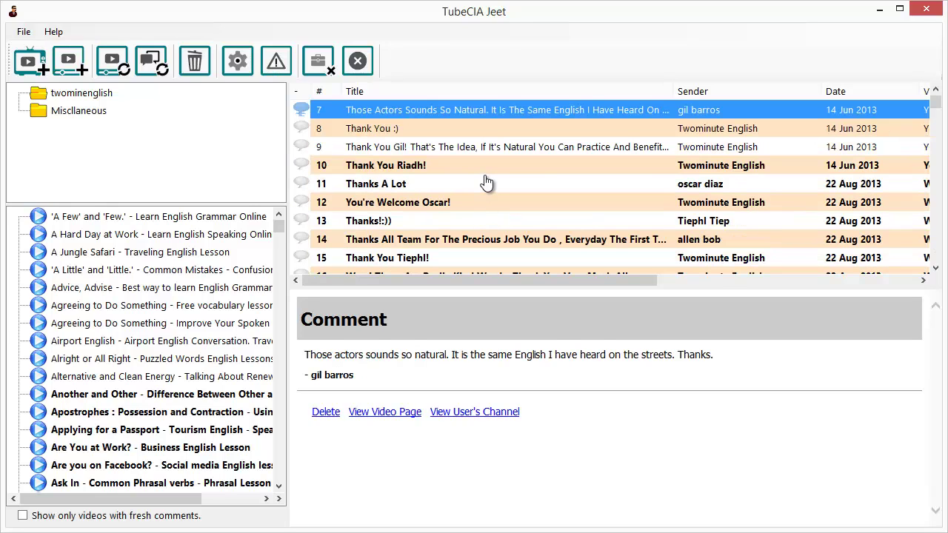
pyautogui.click(485, 183)
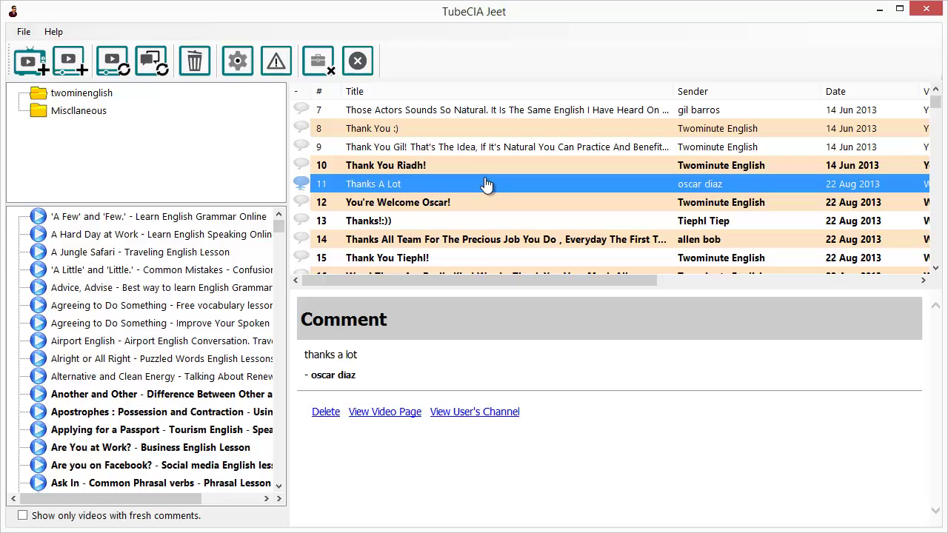
pyautogui.click(402, 415)
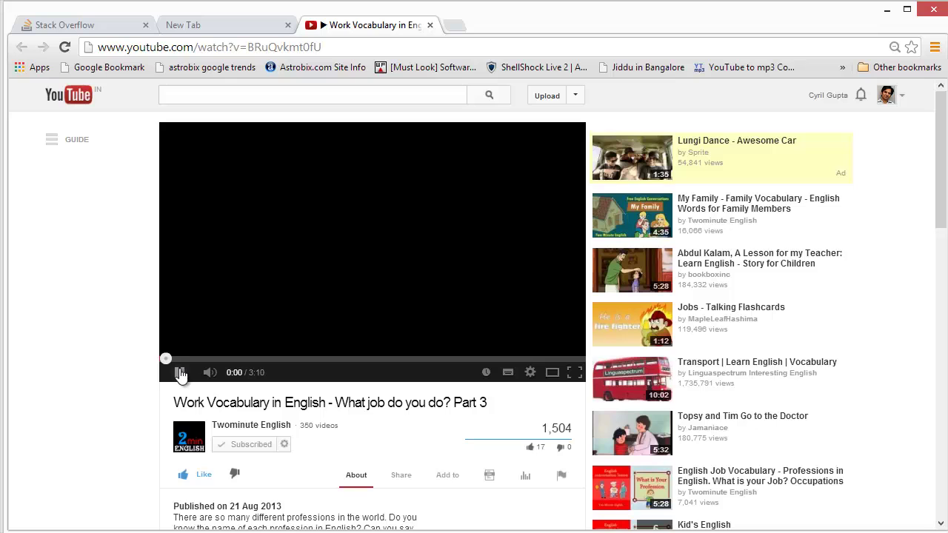
# - Play the Work Vocabulary video briefly, close its tab, and minimize Chrome
pyautogui.click(181, 375)
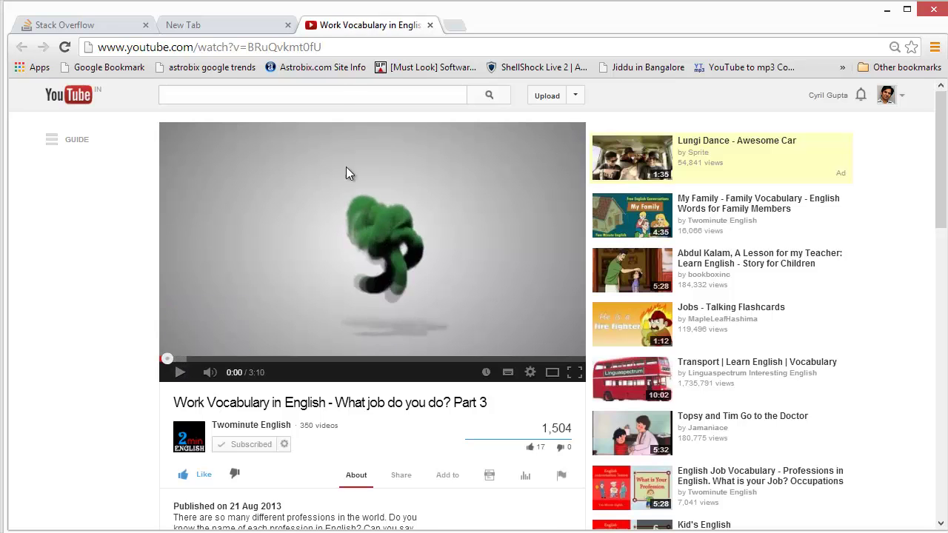
pyautogui.hotkey('ctrl', 'w')
pyautogui.click(886, 11)
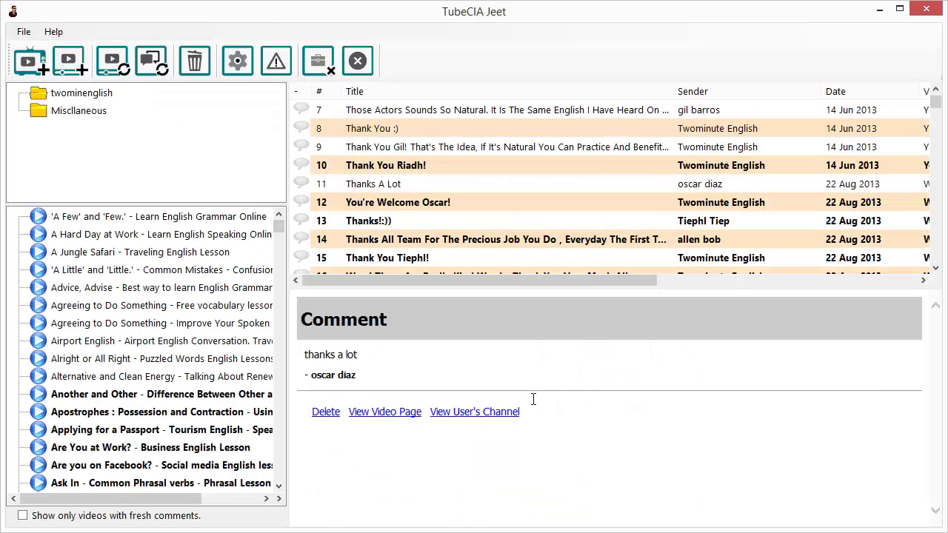
# - Visit the 'thanks a lot' commenter's YouTube channel and scroll its About and Discussion sections
pyautogui.click(484, 413)
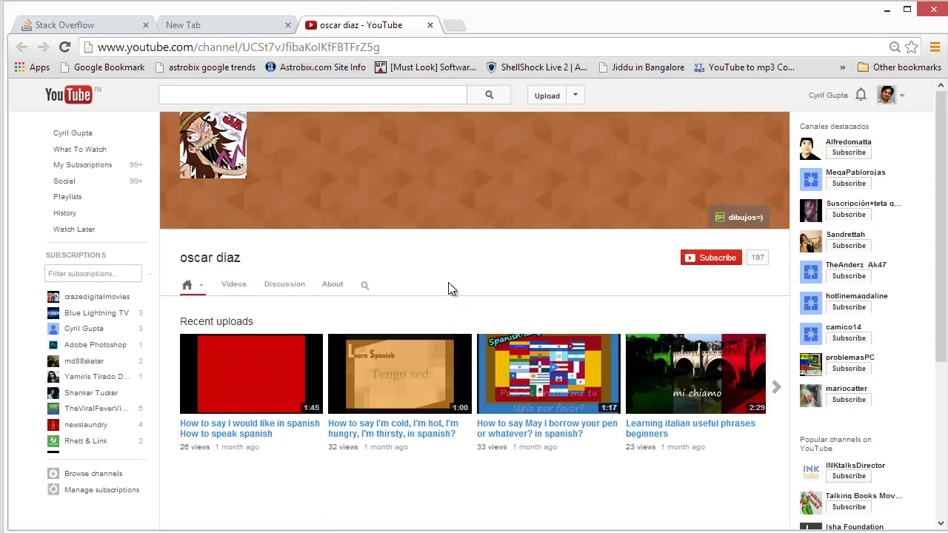
pyautogui.scroll(-2, 448, 285)
pyautogui.scroll(2, 449, 288)
pyautogui.click(343, 284)
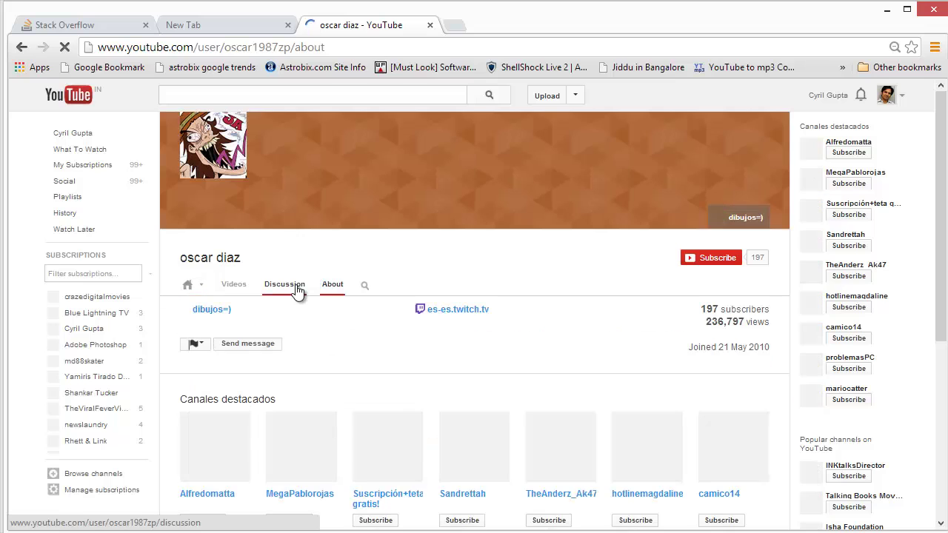
pyautogui.click(296, 288)
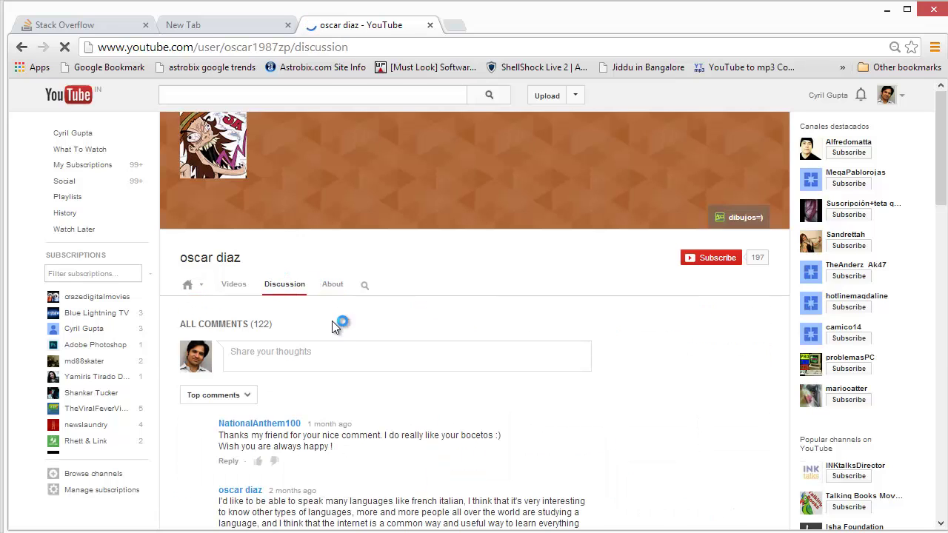
pyautogui.scroll(-3, 301, 352)
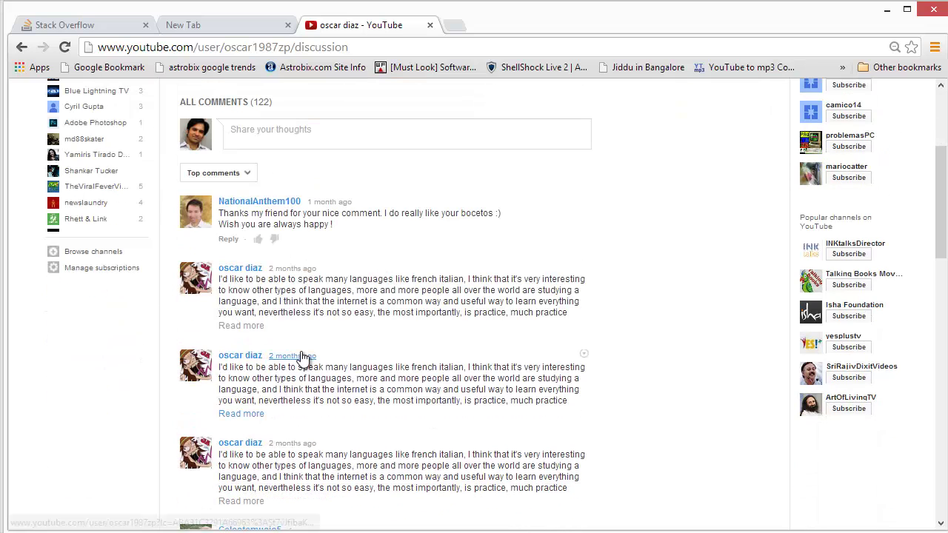
pyautogui.scroll(-1, 306, 360)
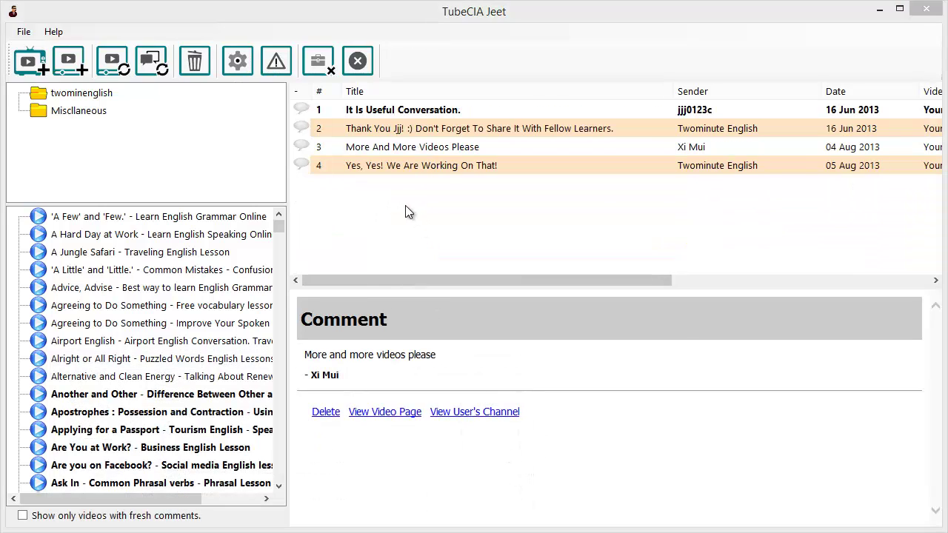
# - Read comments 4, 5, 6 and 'Fantastic..' on the Miscllaneous folder's Homemade Donuts video
pyautogui.click(91, 111)
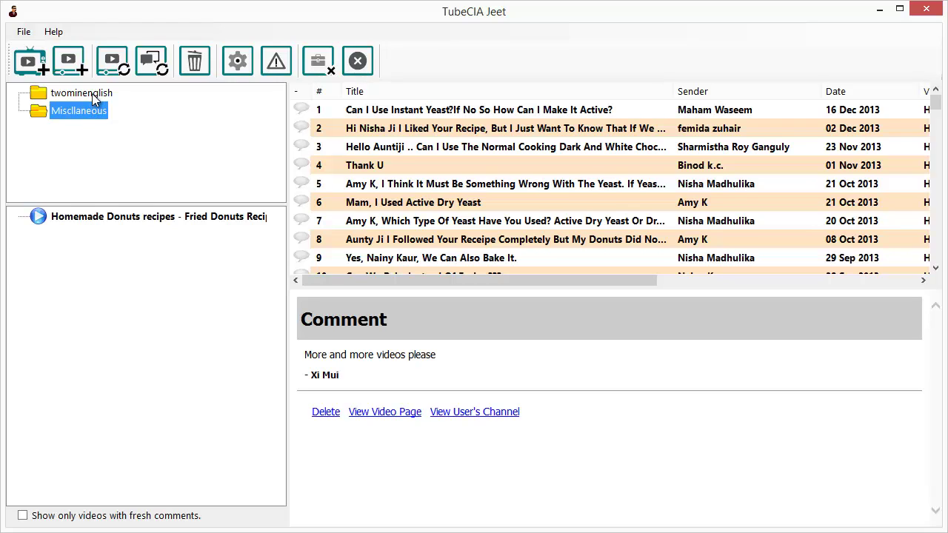
pyautogui.click(92, 93)
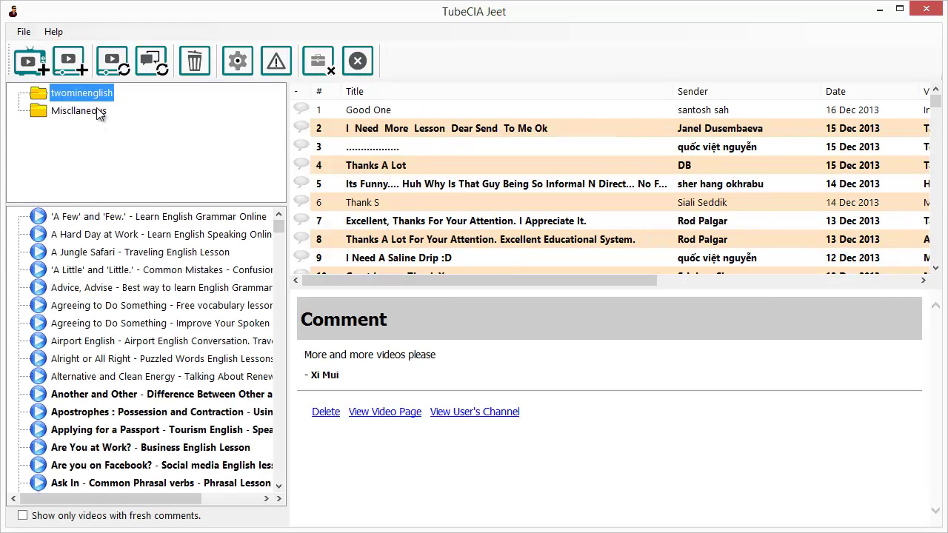
pyautogui.click(97, 111)
pyautogui.click(110, 216)
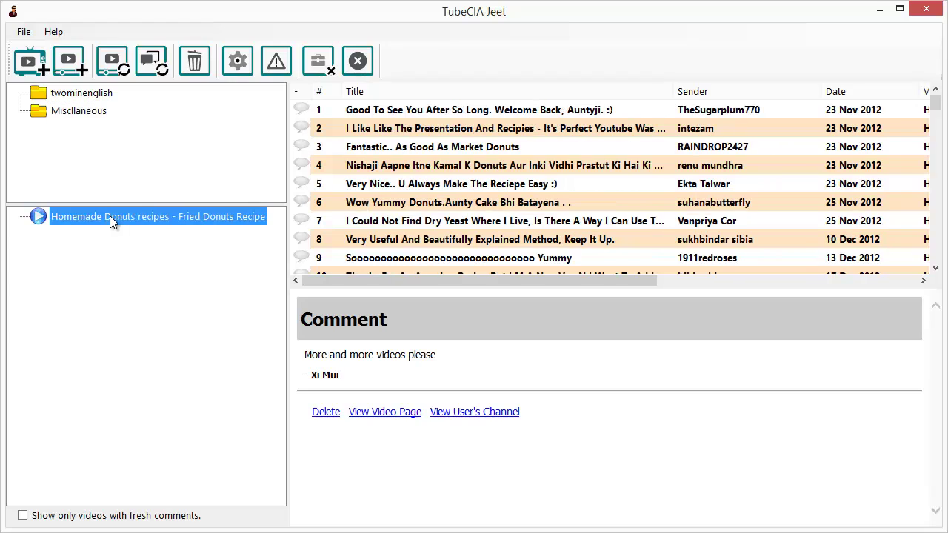
pyautogui.click(529, 203)
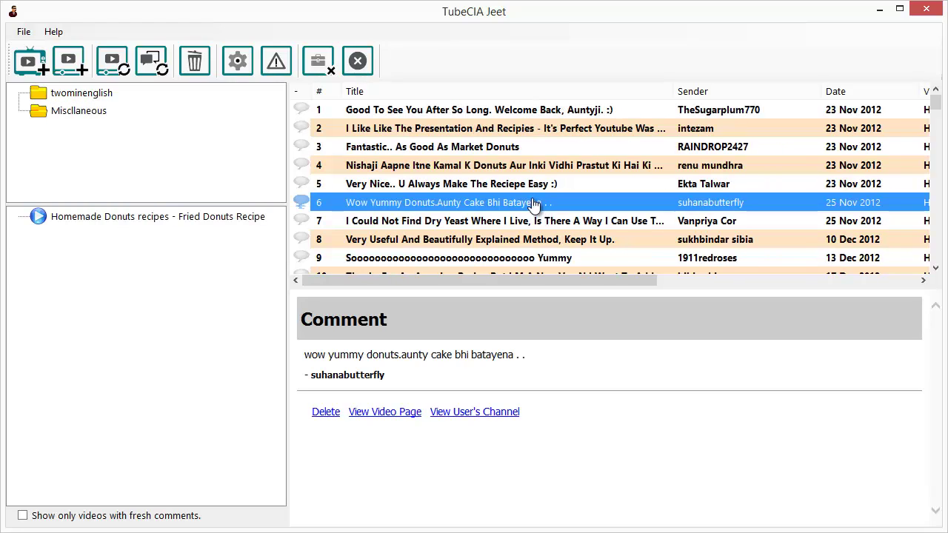
pyautogui.click(523, 167)
pyautogui.click(509, 147)
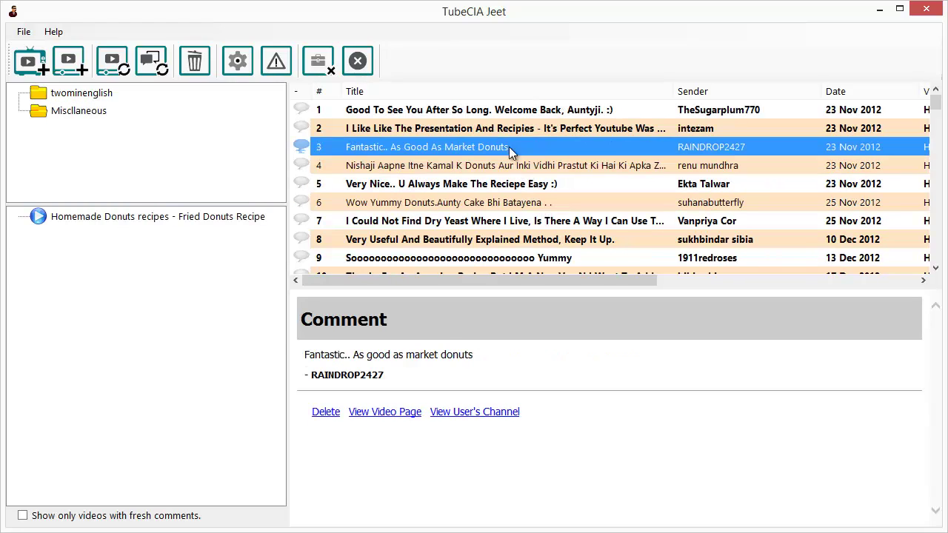
pyautogui.click(442, 186)
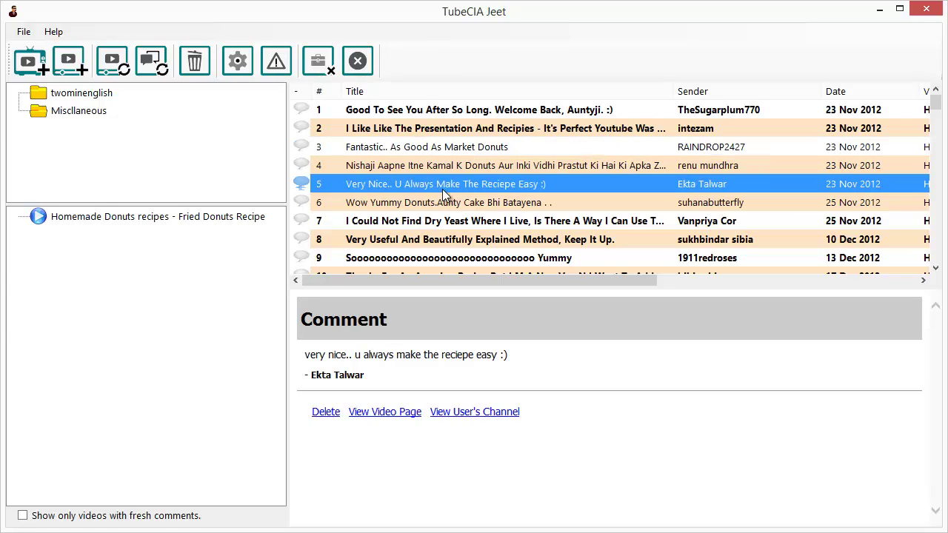
pyautogui.click(398, 152)
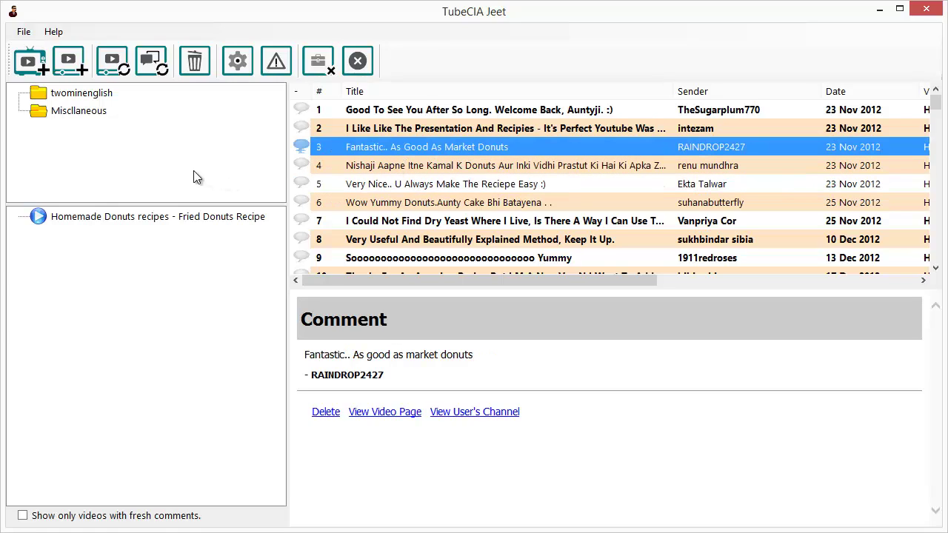
# - Run background checks for new videos and new comments, then show twominenglish's comments
pyautogui.click(112, 66)
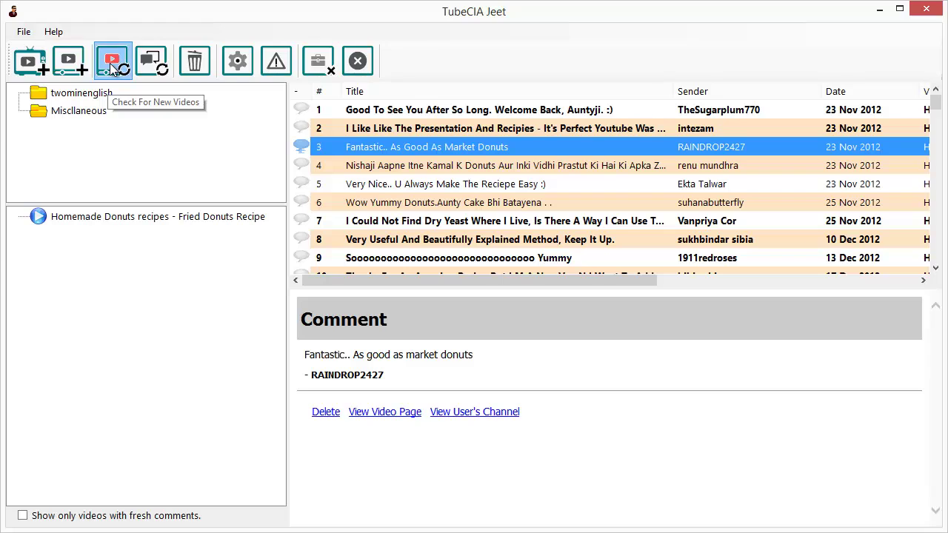
pyautogui.click(757, 390)
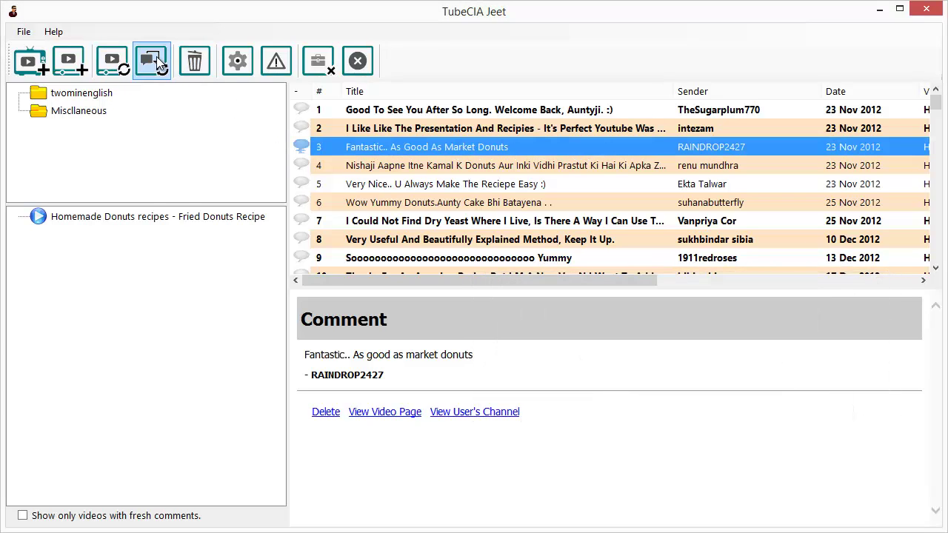
pyautogui.click(152, 62)
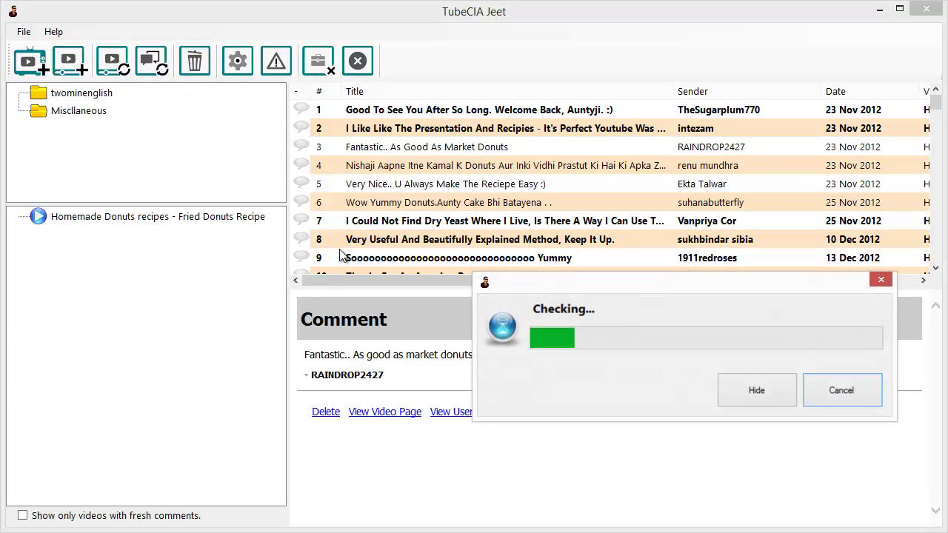
pyautogui.click(779, 391)
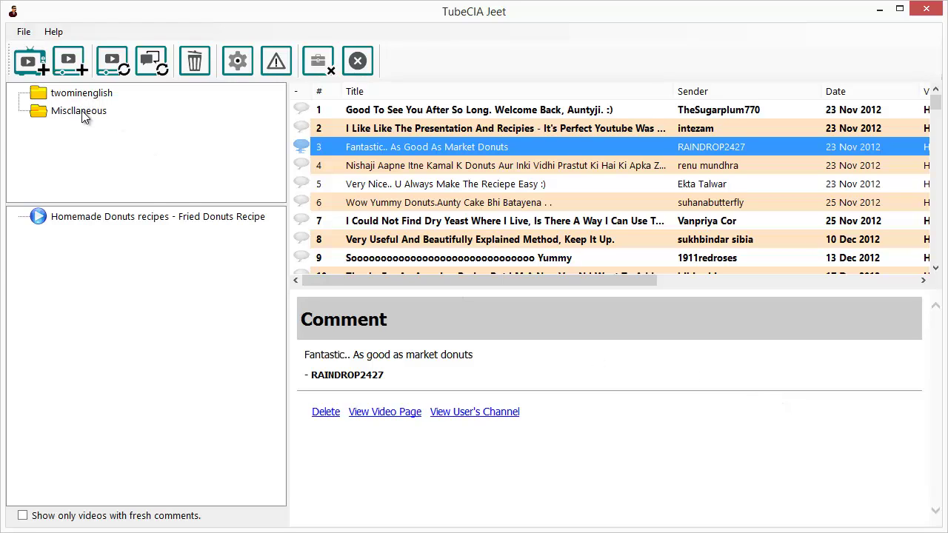
pyautogui.click(91, 91)
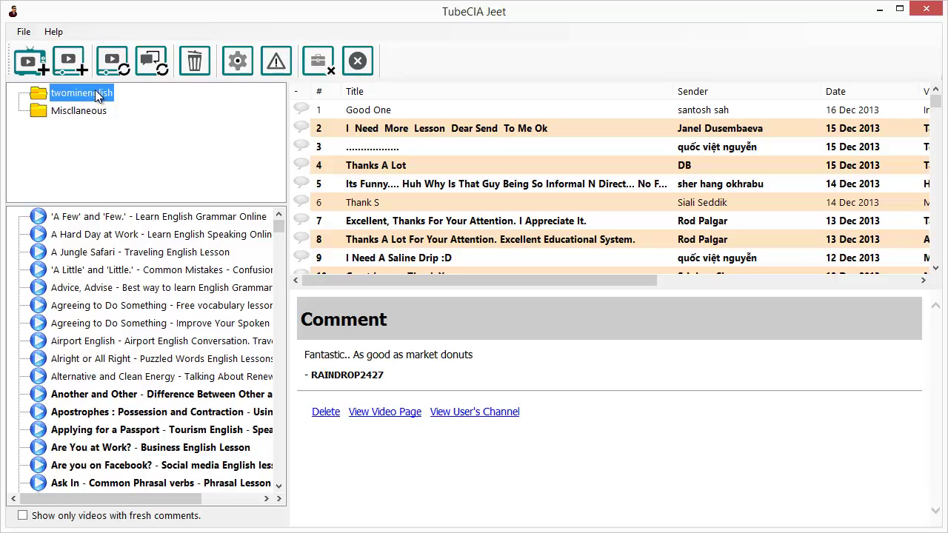
# - Check the Advice, Advise video for new comments, then reload the Miscllaneous donuts video's comments
pyautogui.rightClick(95, 89)
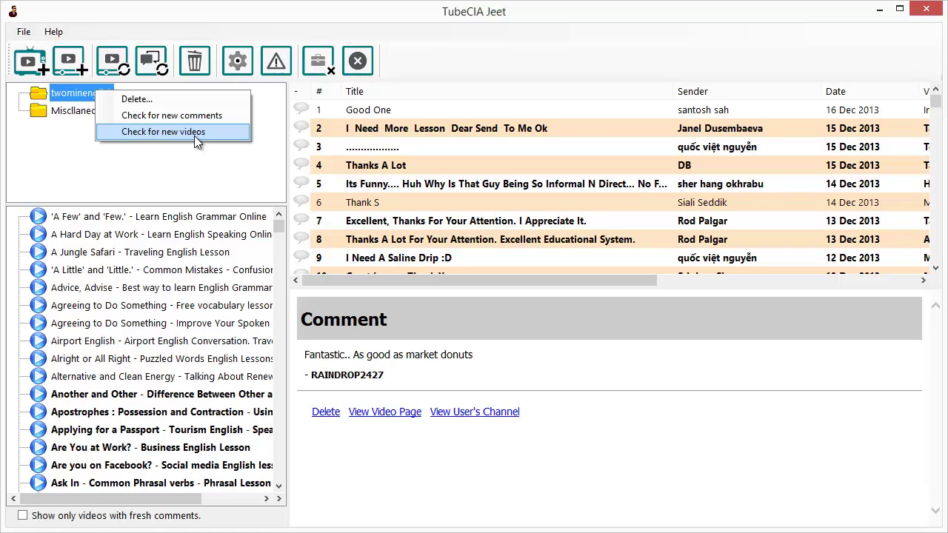
pyautogui.click(180, 289)
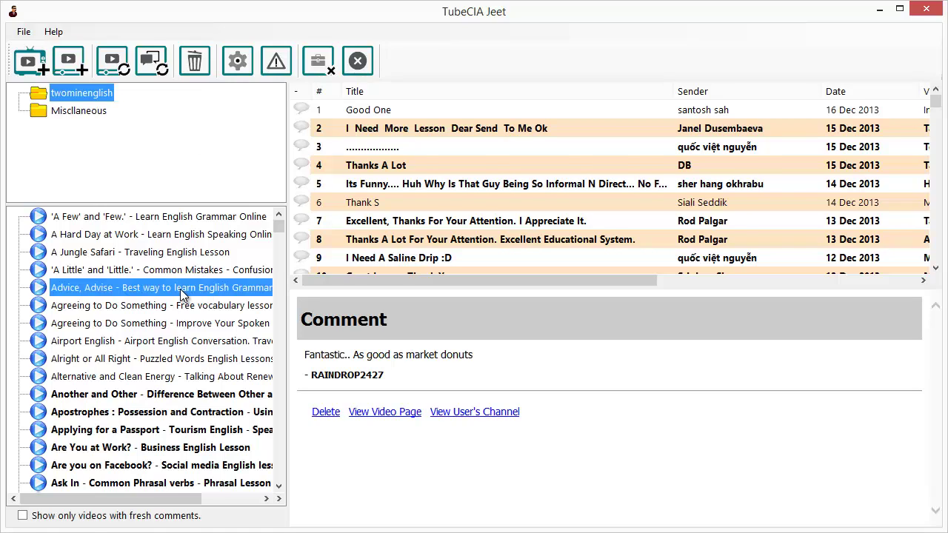
pyautogui.rightClick(180, 289)
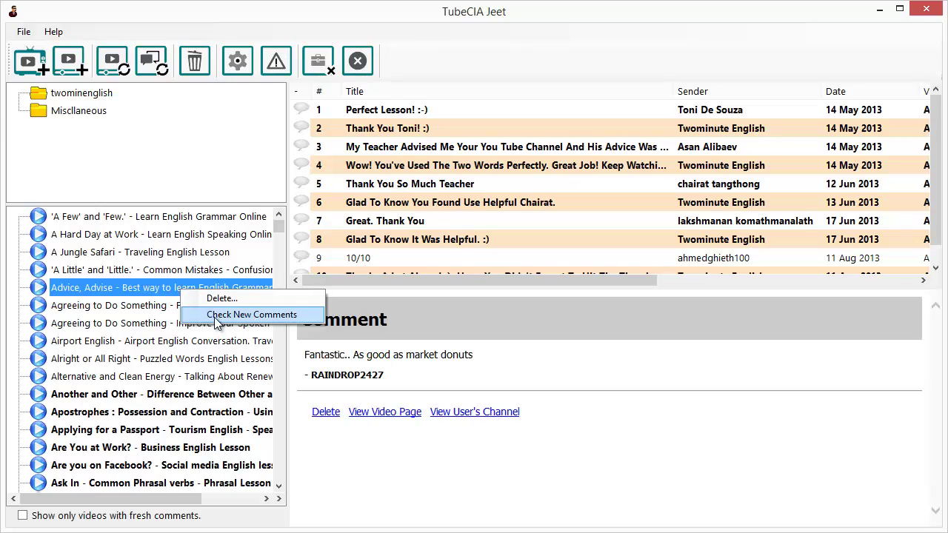
pyautogui.click(214, 319)
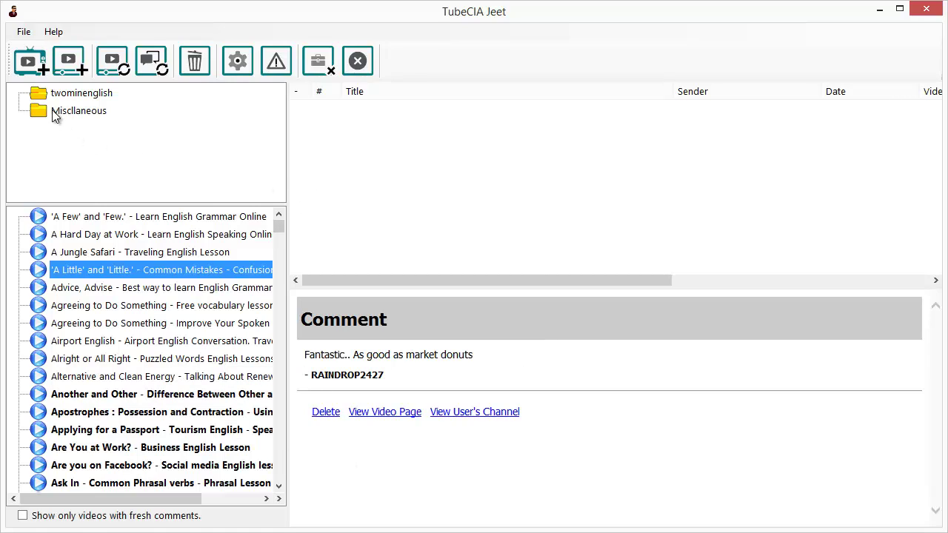
pyautogui.click(105, 95)
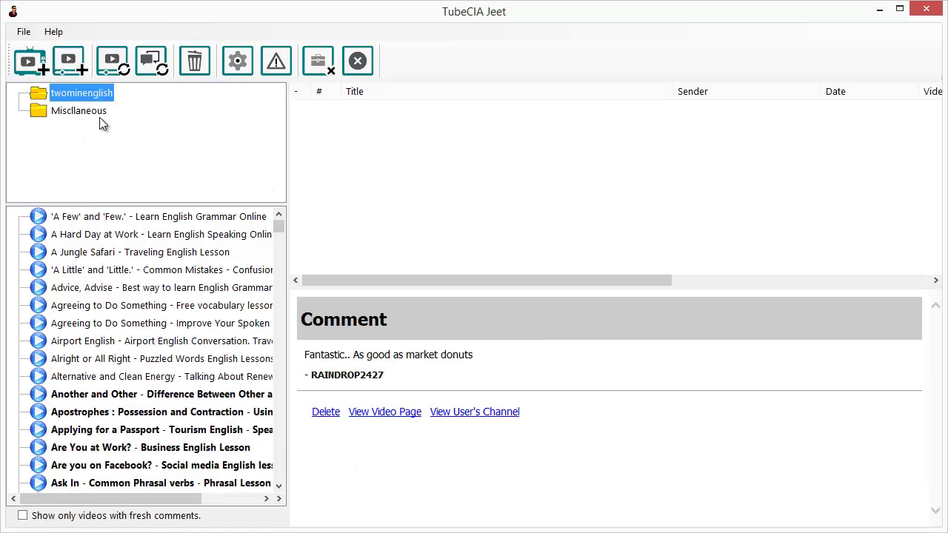
pyautogui.click(96, 117)
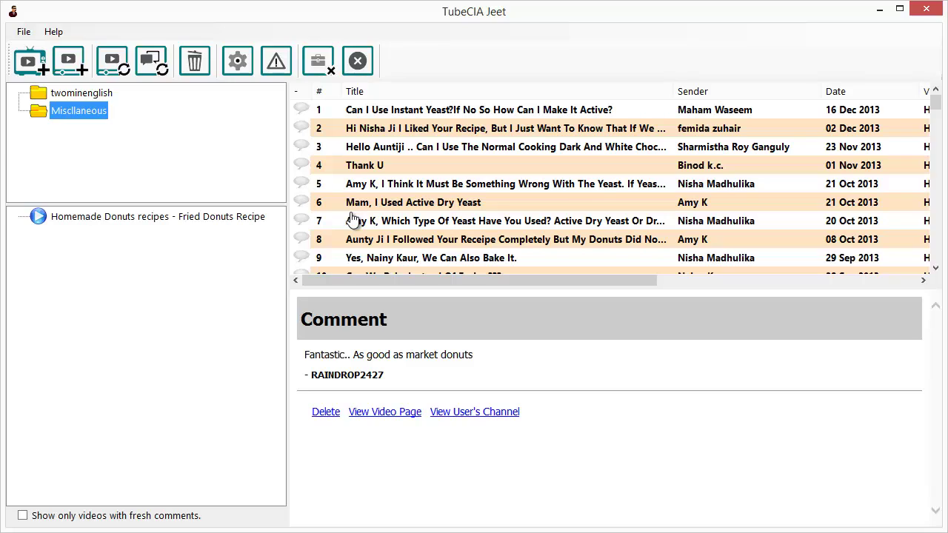
pyautogui.click(24, 72)
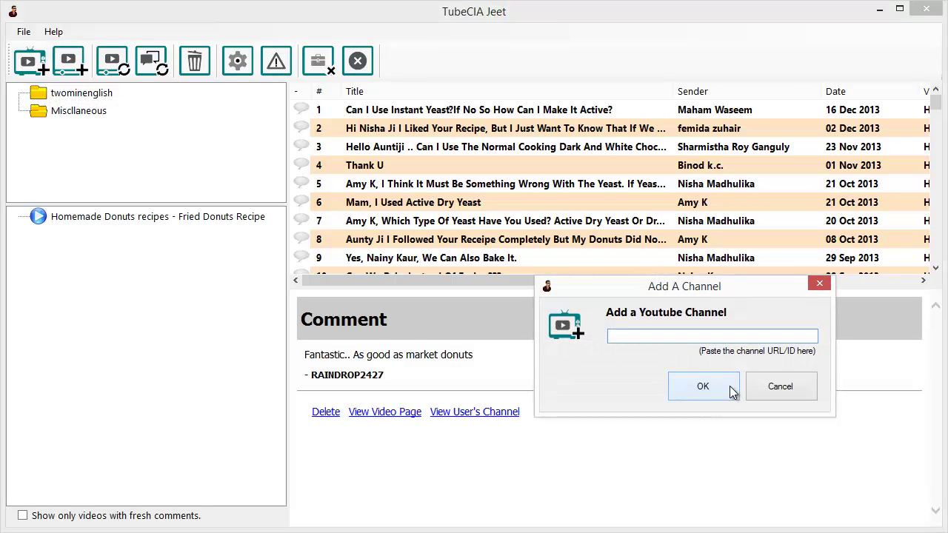
pyautogui.click(770, 393)
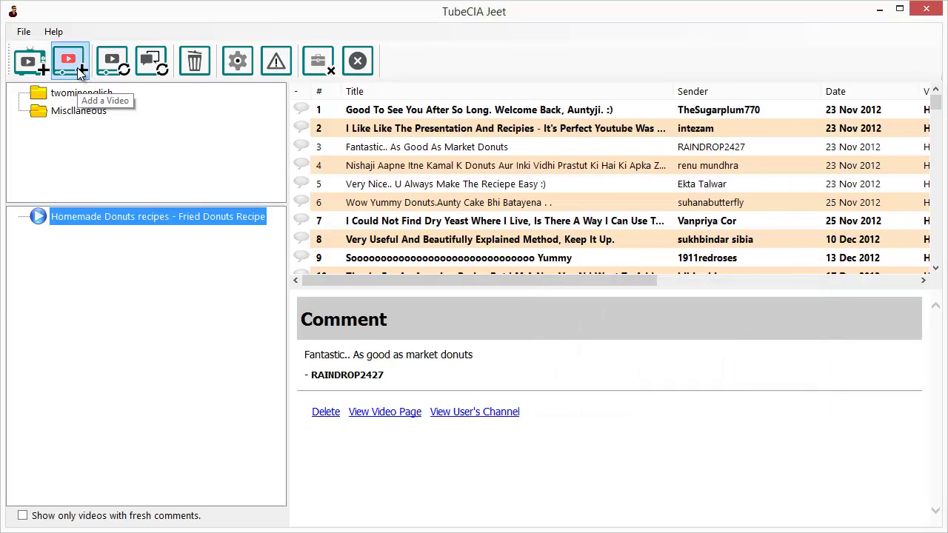
pyautogui.click(77, 68)
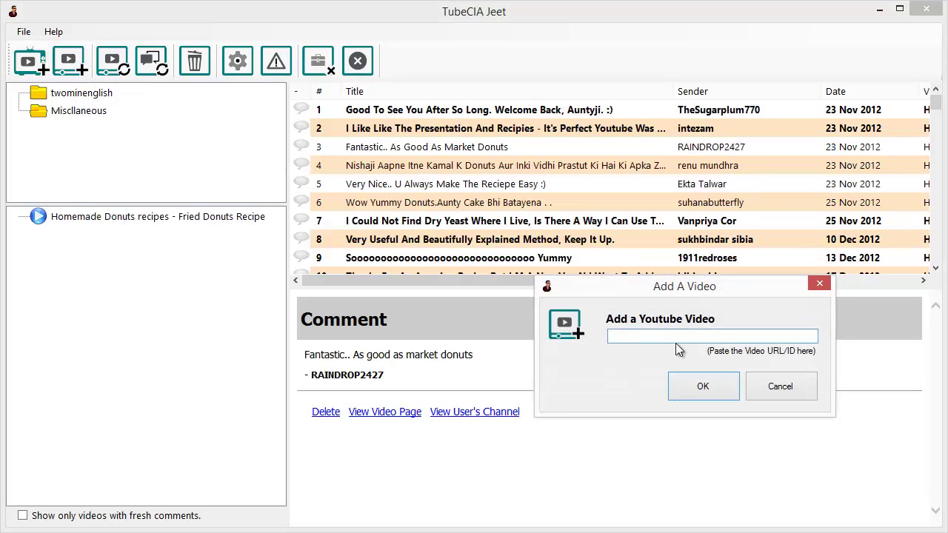
pyautogui.click(773, 384)
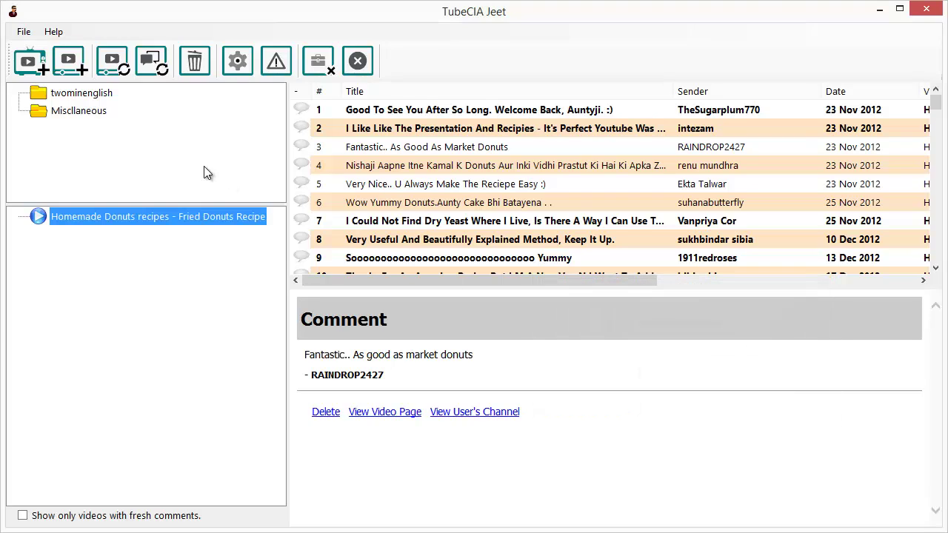
pyautogui.click(98, 112)
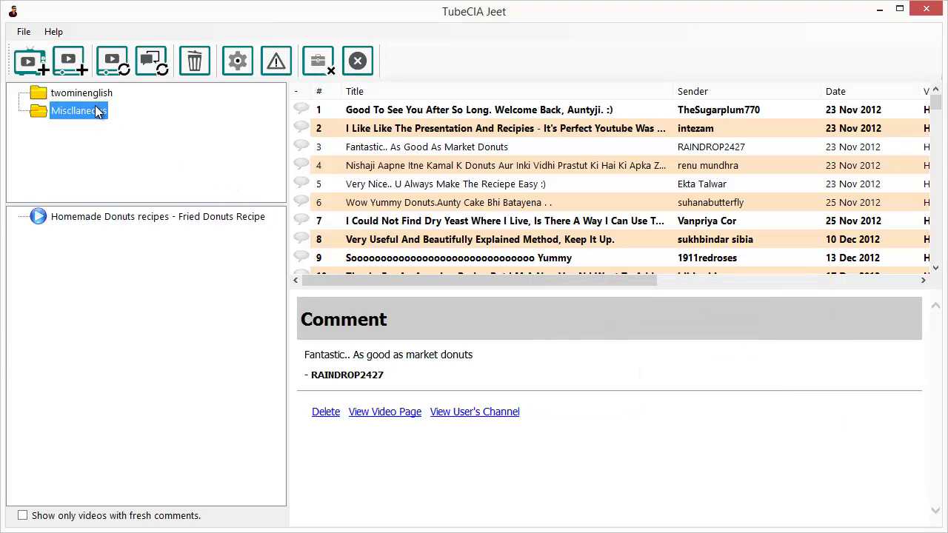
# - Run background checks of the tracked channels for new videos and new comments
pyautogui.click(109, 66)
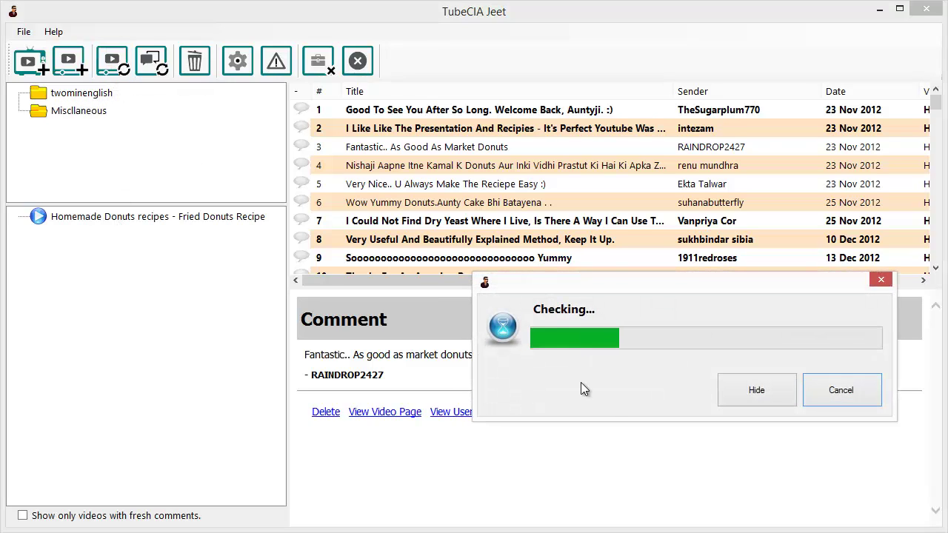
pyautogui.click(744, 396)
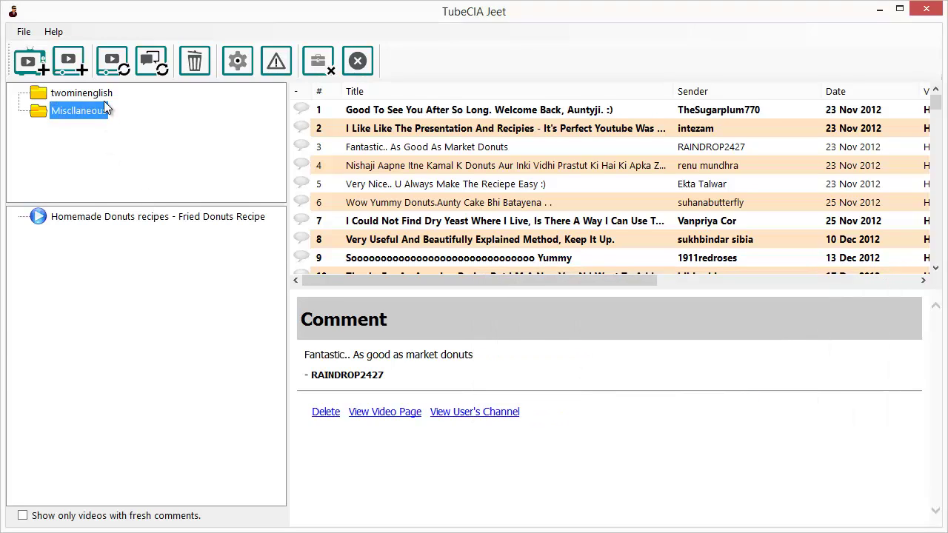
pyautogui.click(152, 61)
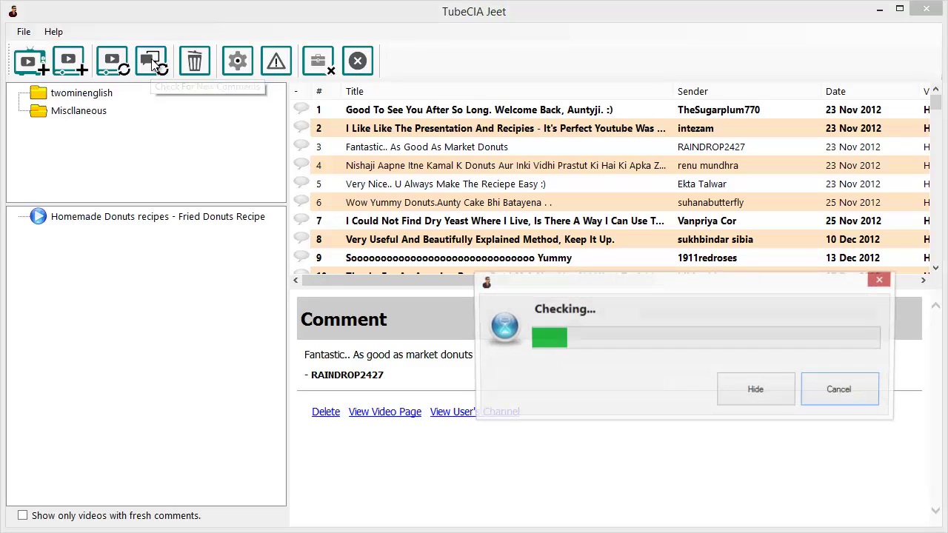
pyautogui.click(756, 393)
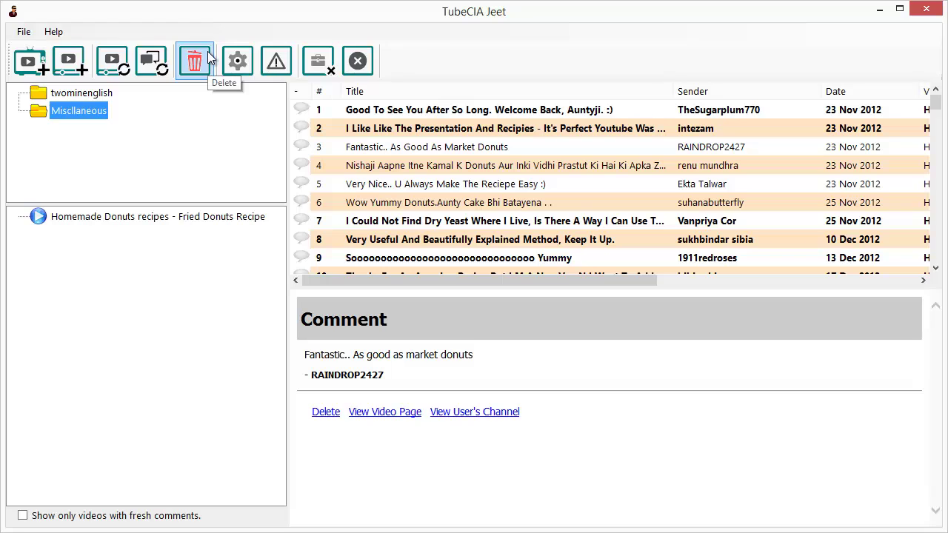
# - Delete the fourth comment, 'We Are Sure It's…', on the first twominenglish video, then open Settings
pyautogui.click(72, 94)
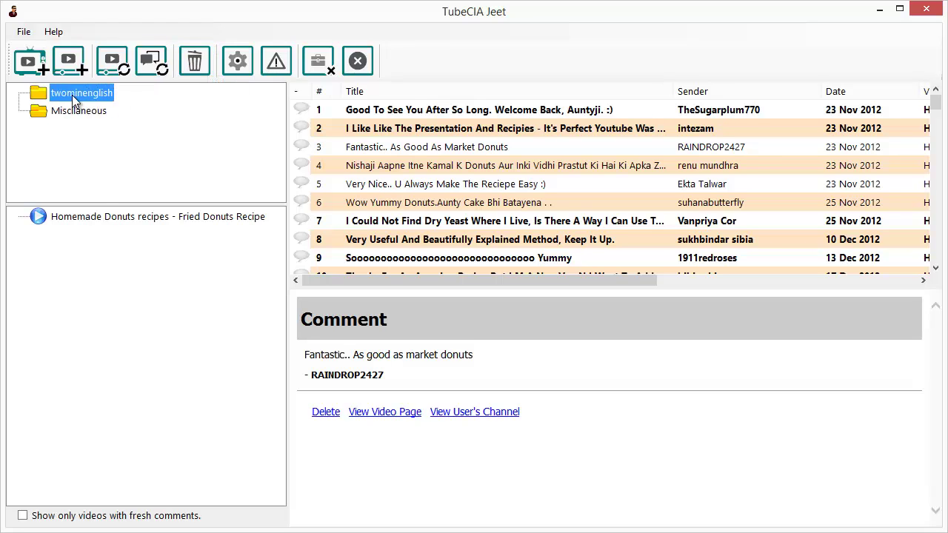
pyautogui.click(107, 220)
pyautogui.click(414, 162)
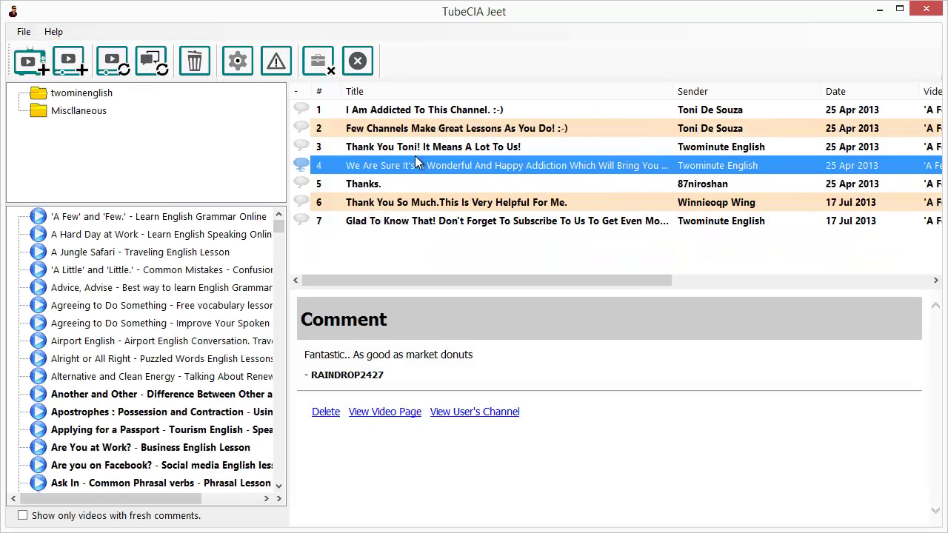
pyautogui.click(207, 61)
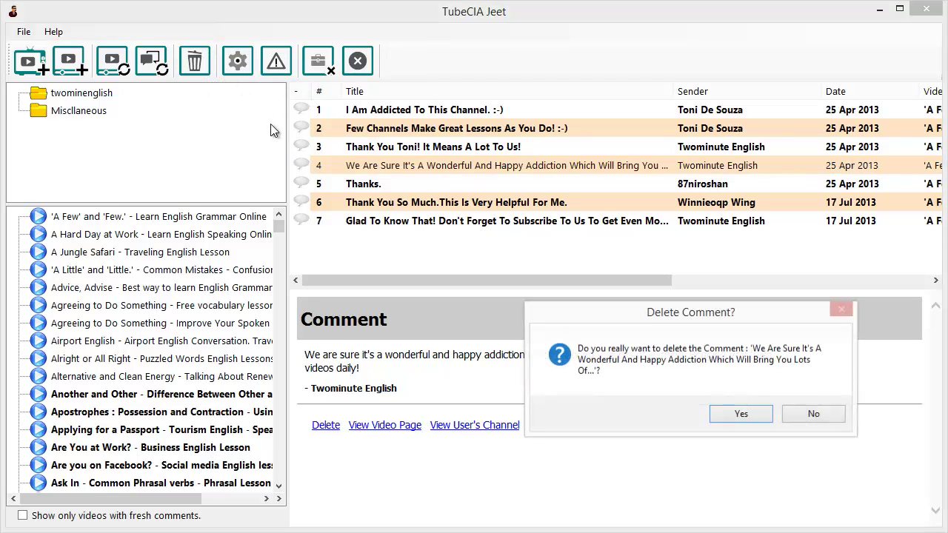
pyautogui.click(727, 417)
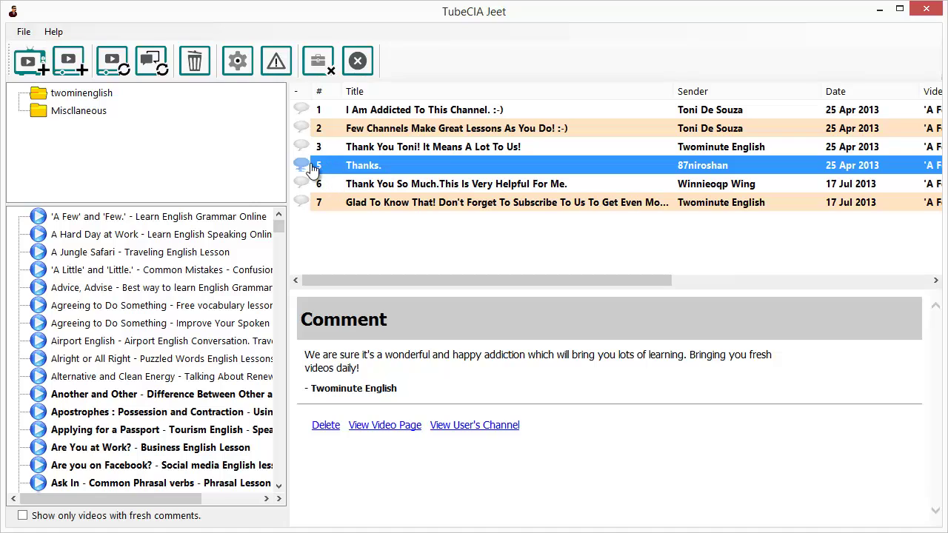
pyautogui.click(237, 62)
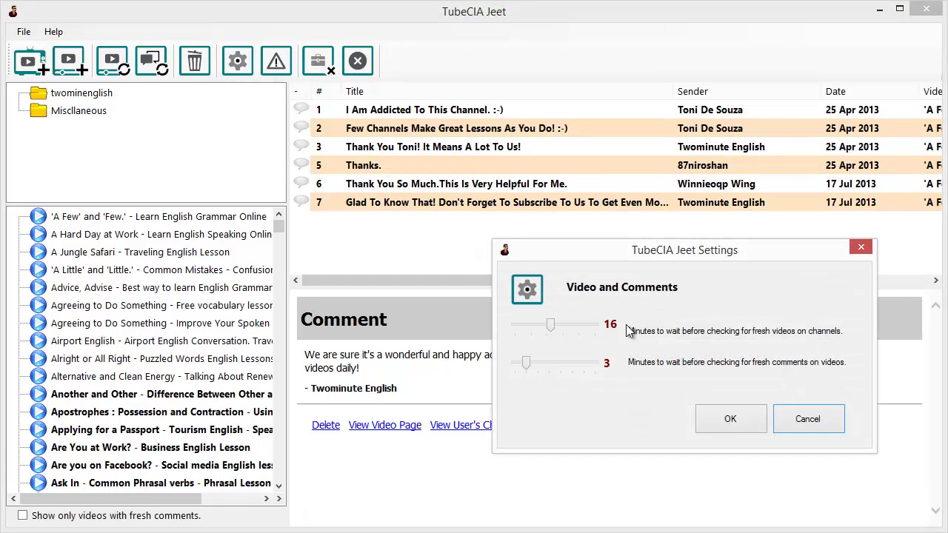
# - Try 19- and 6-minute check intervals, then cancel to keep the 16- and 3-minute waits
pyautogui.moveTo(554, 330)
pyautogui.mouseDown()
pyautogui.moveTo(602, 334)
pyautogui.moveTo(560, 333)
pyautogui.mouseUp()
pyautogui.moveTo(528, 373)
pyautogui.mouseDown()
pyautogui.moveTo(606, 370)
pyautogui.moveTo(516, 366)
pyautogui.mouseUp()
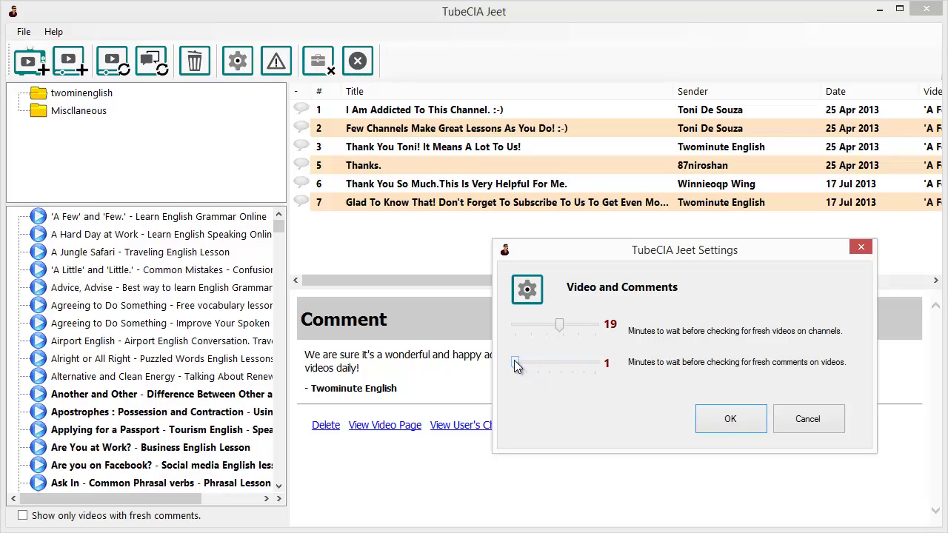
pyautogui.moveTo(516, 366); pyautogui.dragTo(544, 366)
pyautogui.click(809, 421)
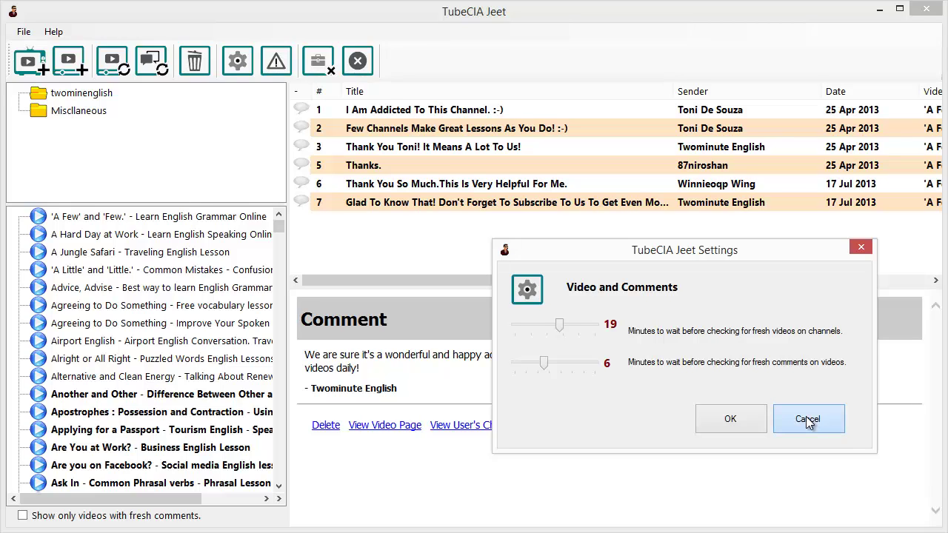
pyautogui.click(809, 420)
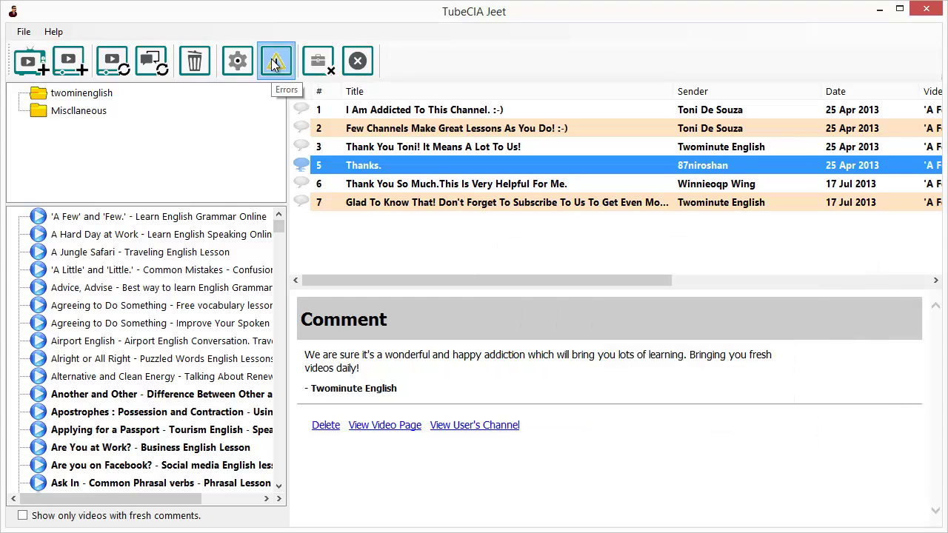
pyautogui.click(275, 65)
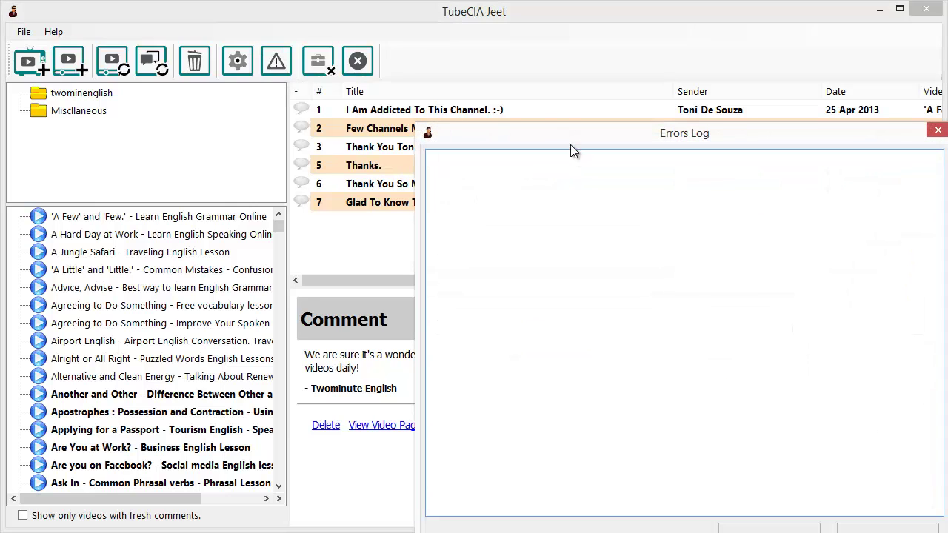
pyautogui.moveTo(571, 144); pyautogui.dragTo(461, 77)
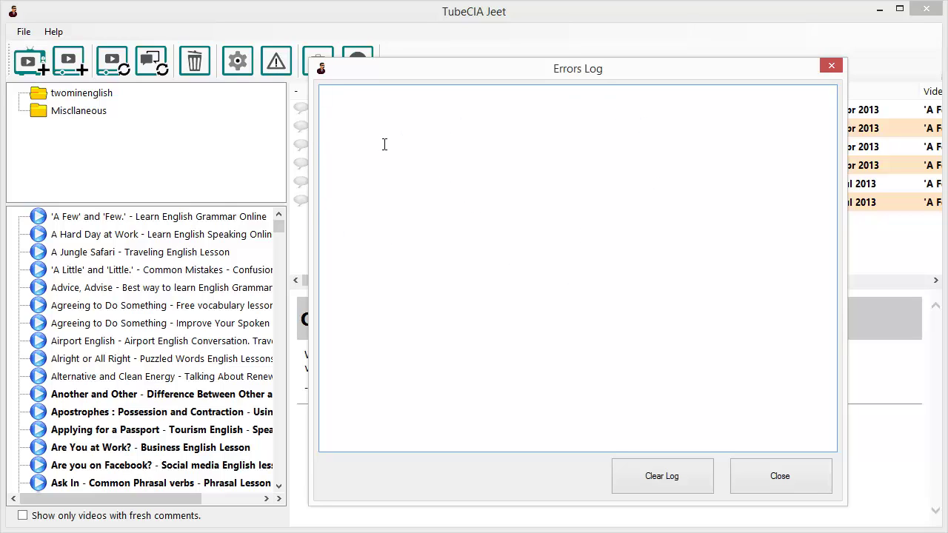
pyautogui.click(756, 474)
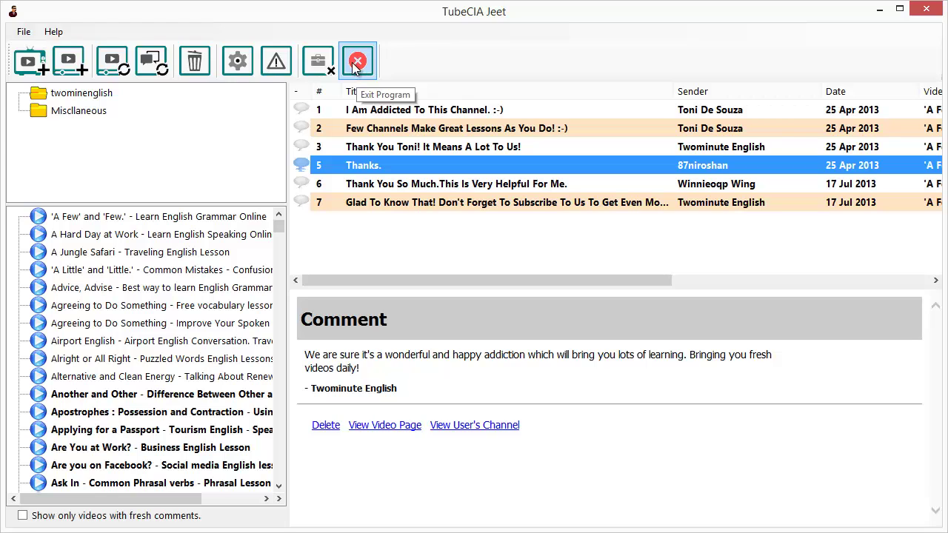
# - Close the current campaign and switch between the ciademo and Test campaigns in the list
pyautogui.click(321, 65)
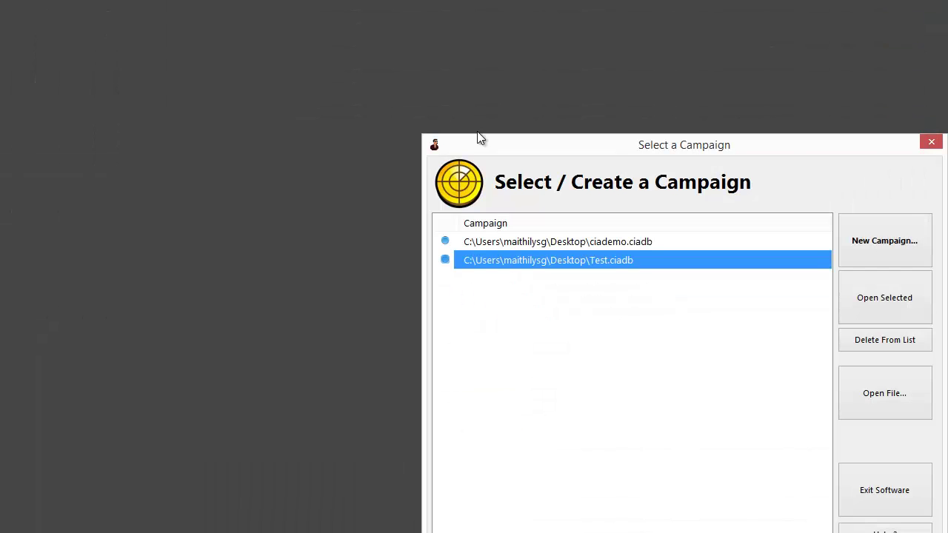
pyautogui.moveTo(478, 138); pyautogui.dragTo(358, 81)
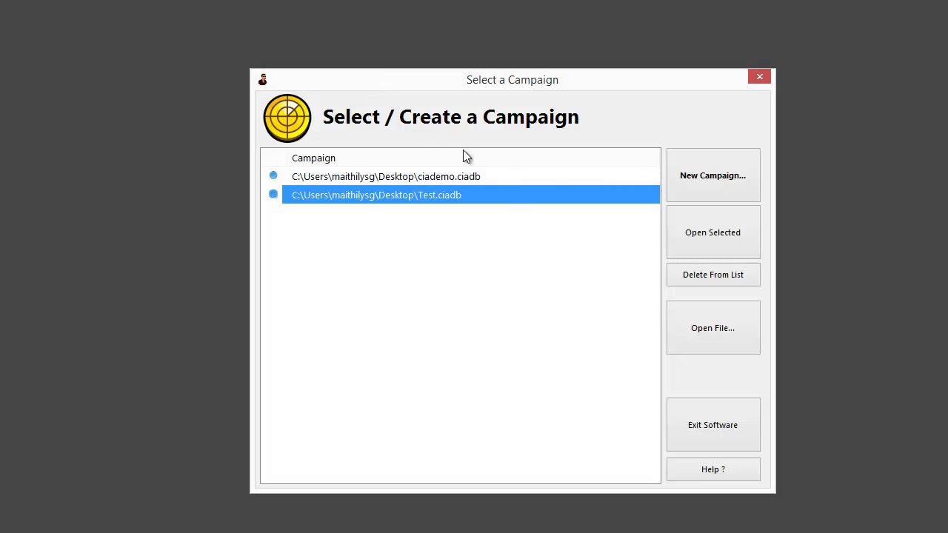
pyautogui.click(454, 183)
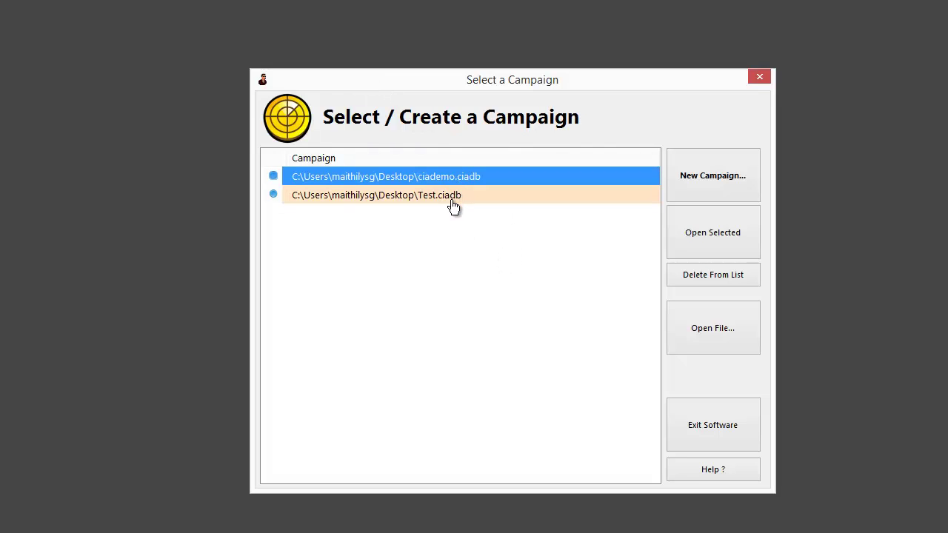
pyautogui.click(453, 199)
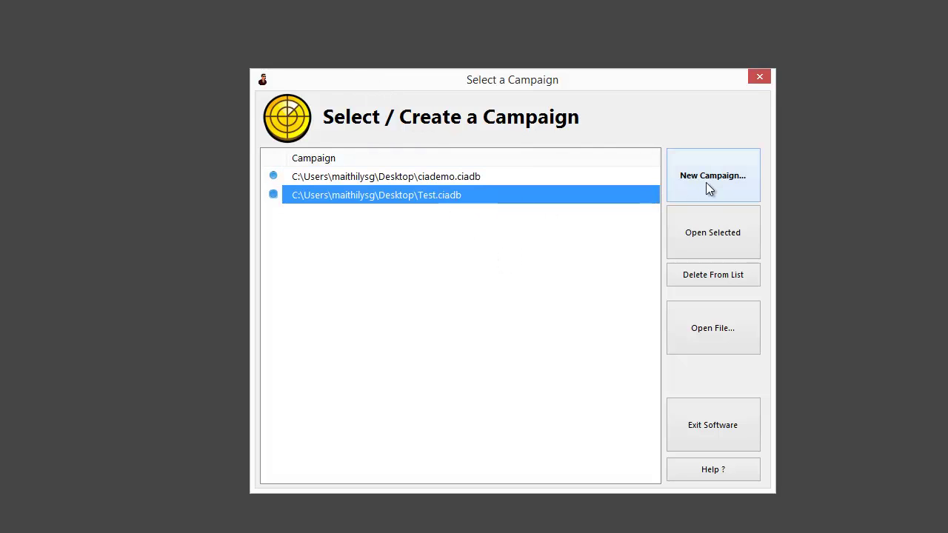
pyautogui.click(468, 182)
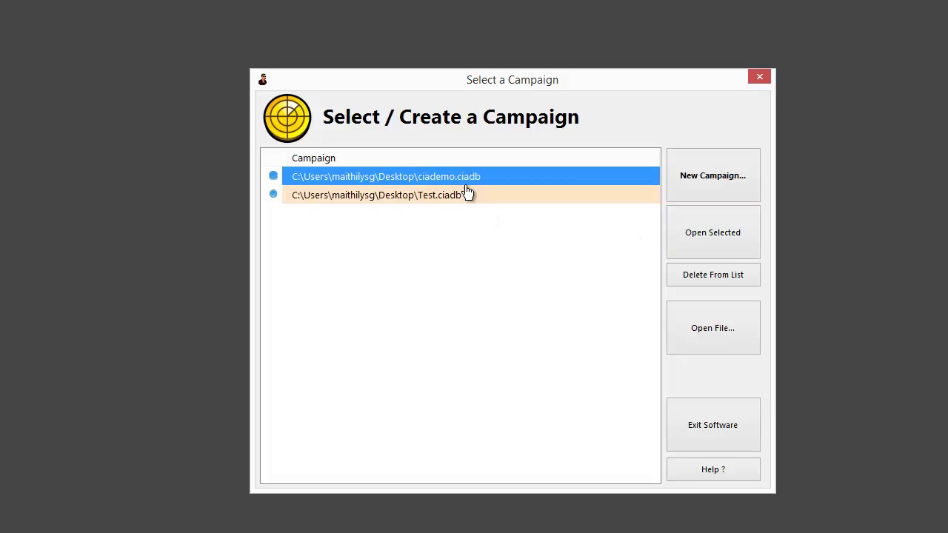
pyautogui.click(489, 199)
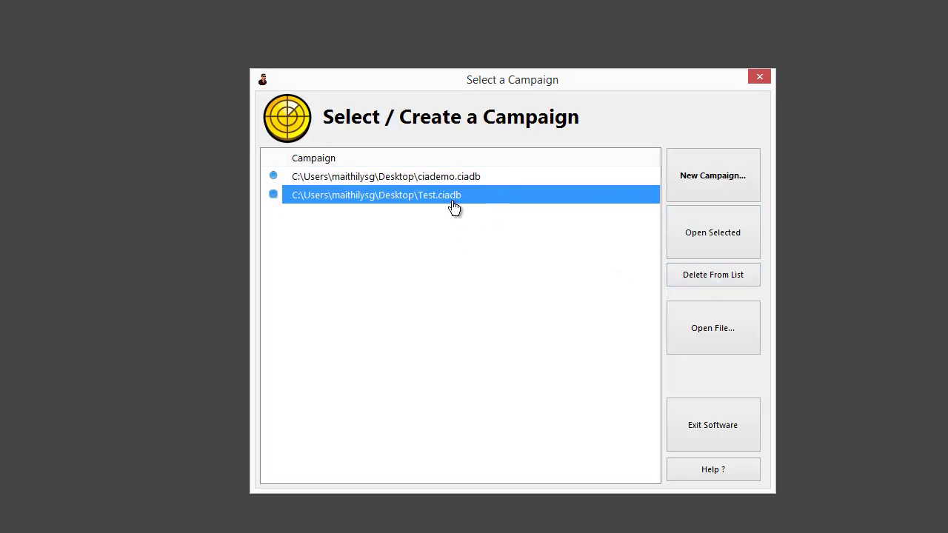
# - Cancel browsing for a campaign file, then exit the software
pyautogui.click(711, 335)
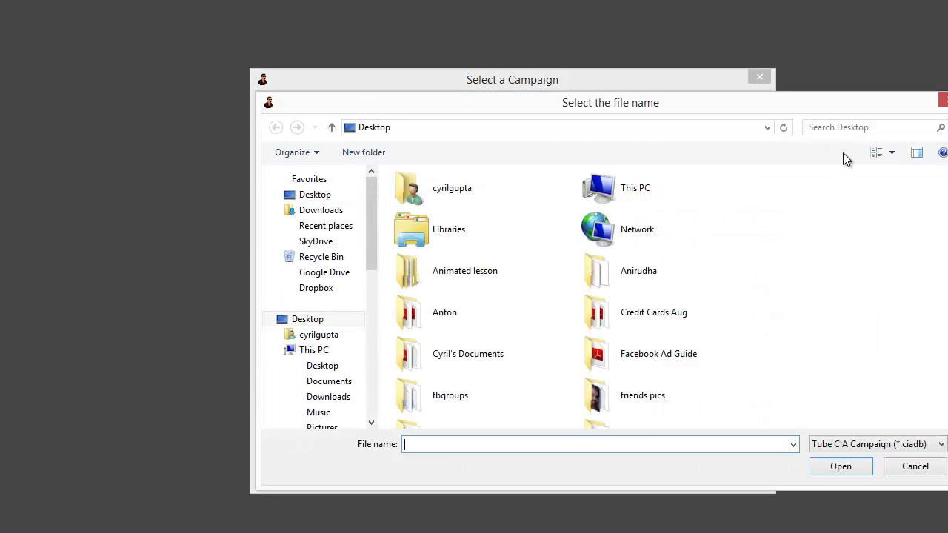
pyautogui.click(943, 100)
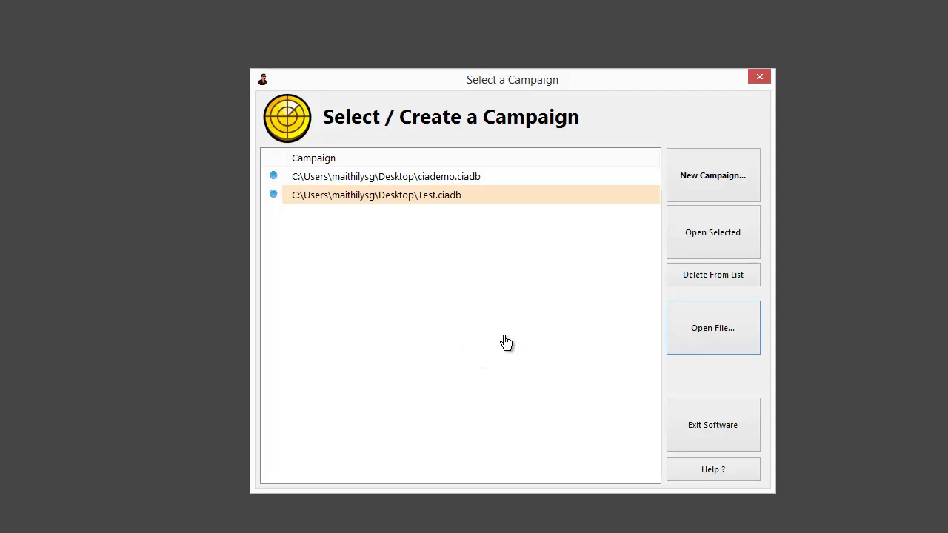
pyautogui.click(695, 426)
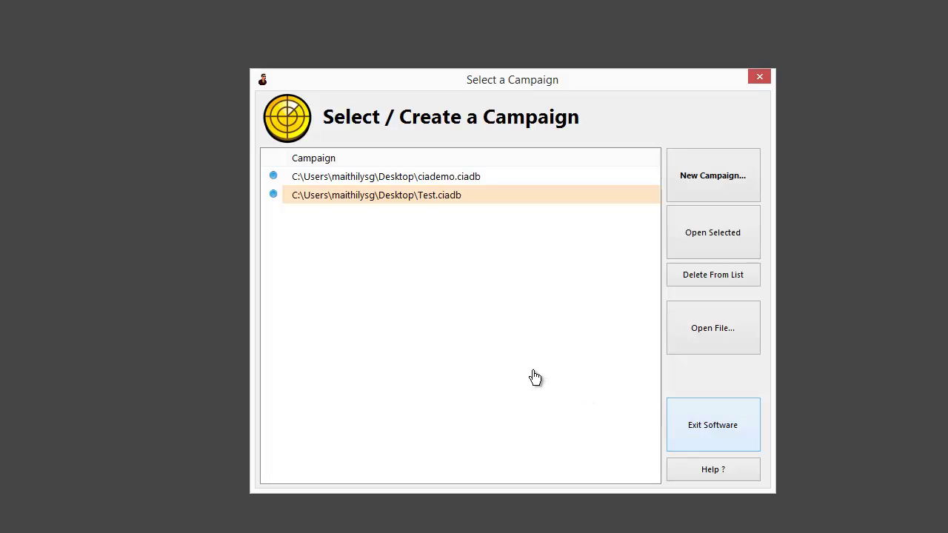